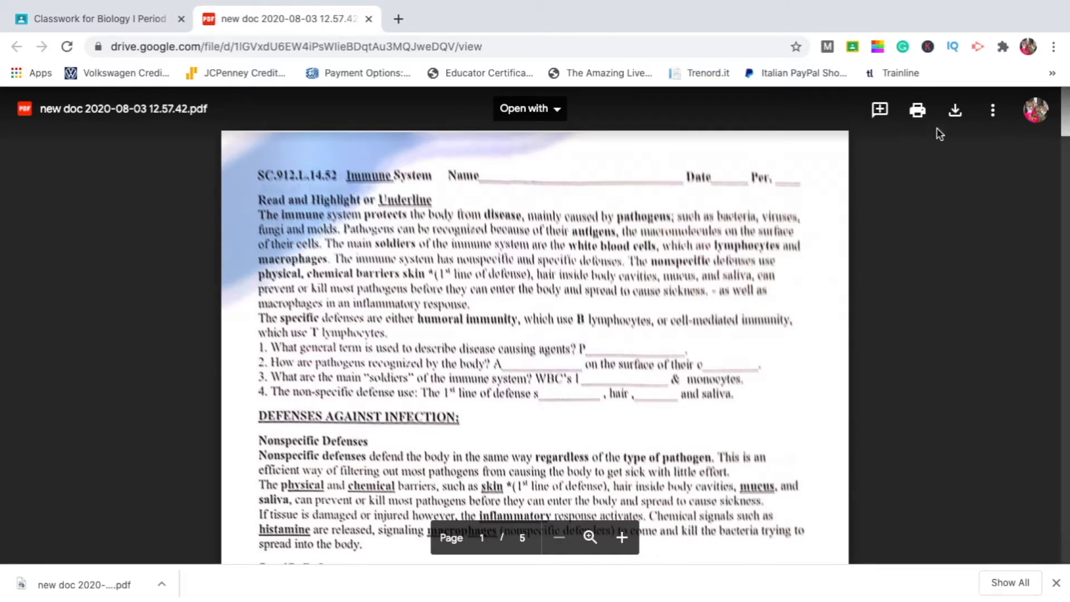
Download the Immune System worksheet PDF from Google Drive and look through it in Preview as far as question 5 on page 2
{"action": "left_click", "coordinate": [955, 110]}
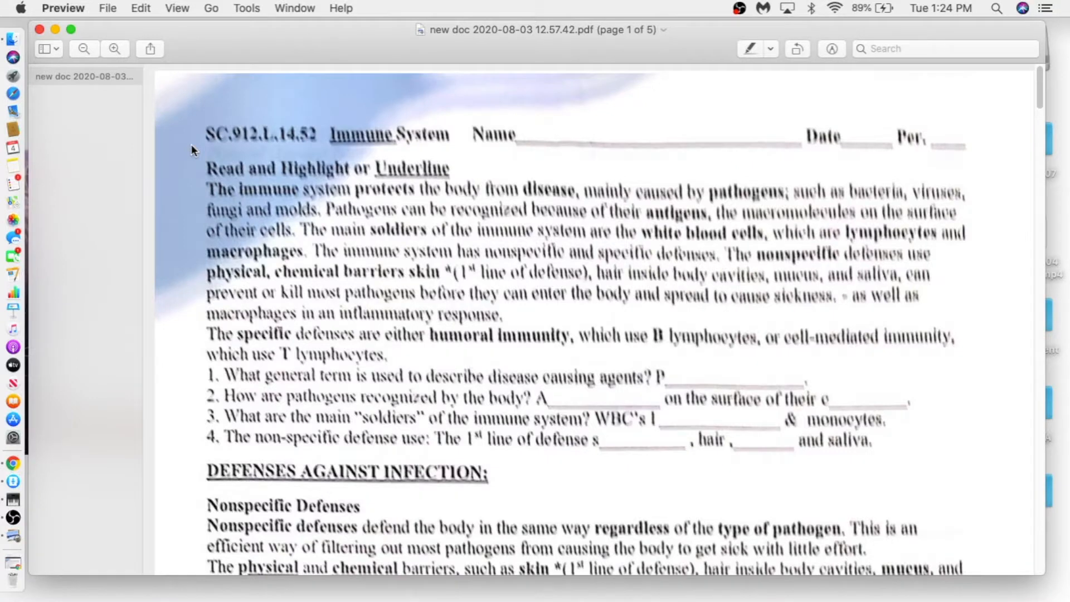
{"action": "scroll", "coordinate": [421, 227], "scroll_direction": "down", "scroll_amount": 5}
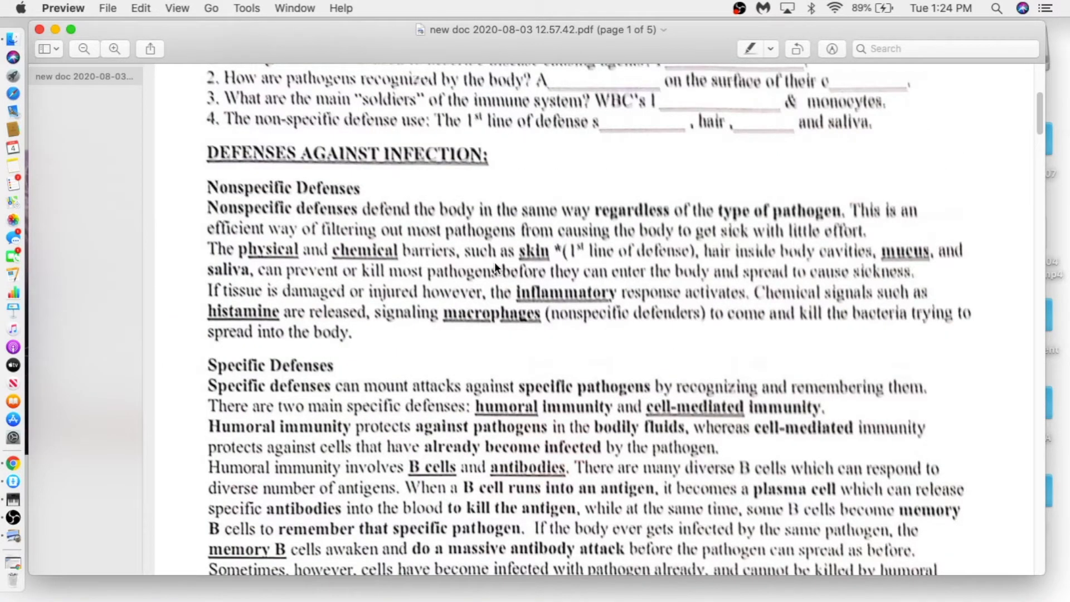
{"action": "scroll", "coordinate": [495, 268], "scroll_direction": "up", "scroll_amount": 4}
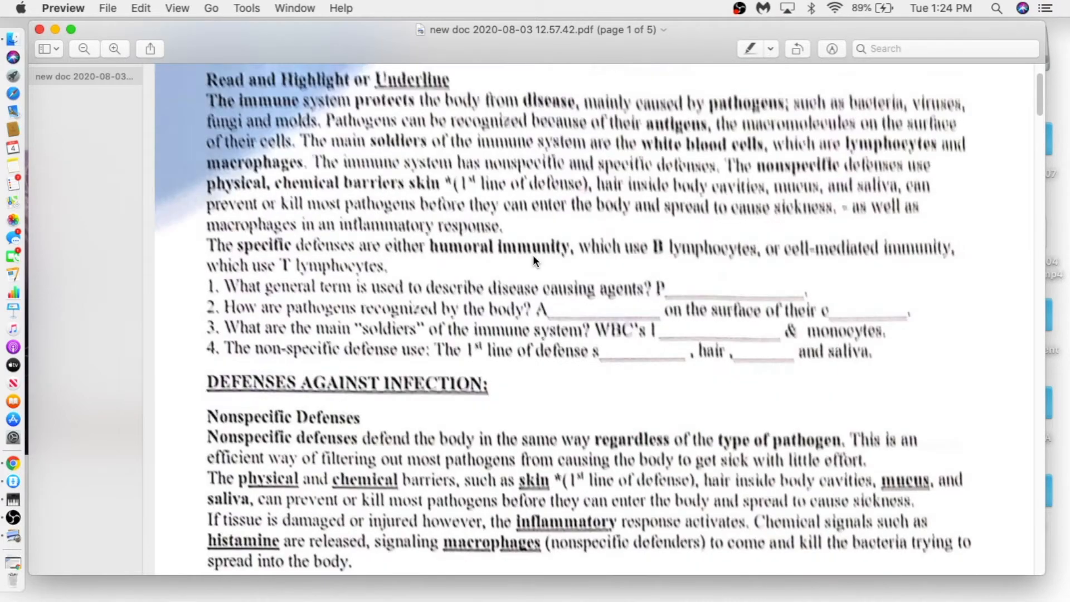
{"action": "scroll", "coordinate": [533, 259], "scroll_direction": "up", "scroll_amount": 2}
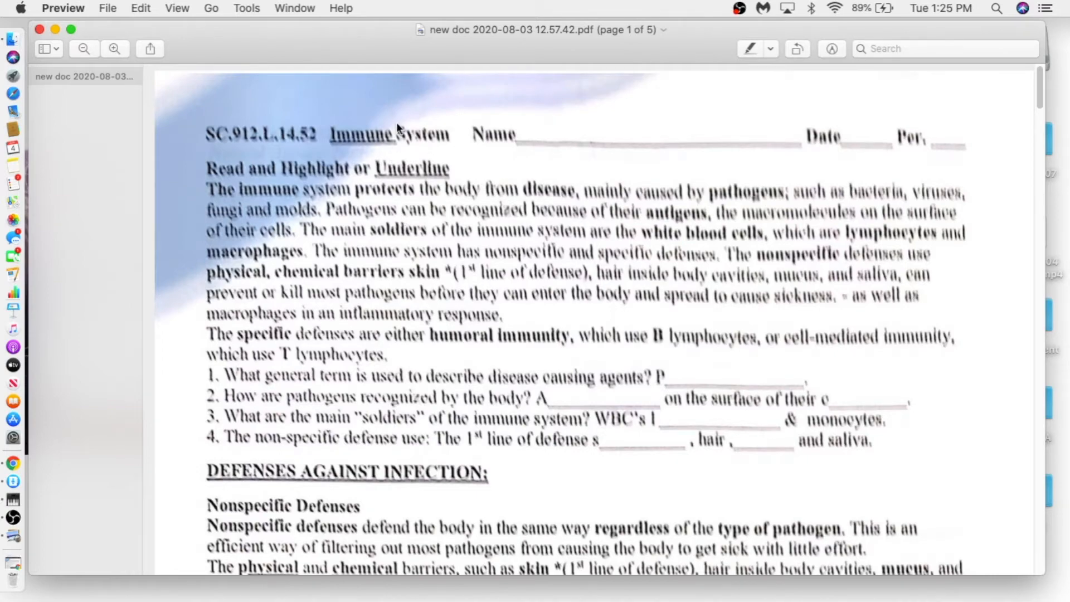
{"action": "scroll", "coordinate": [385, 167], "scroll_direction": "down", "scroll_amount": 12}
{"action": "scroll", "coordinate": [363, 220], "scroll_direction": "up", "scroll_amount": 3}
{"action": "scroll", "coordinate": [363, 221], "scroll_direction": "up", "scroll_amount": 3}
{"action": "scroll", "coordinate": [364, 220], "scroll_direction": "down", "scroll_amount": 20}
{"action": "scroll", "coordinate": [365, 225], "scroll_direction": "down", "scroll_amount": 2}
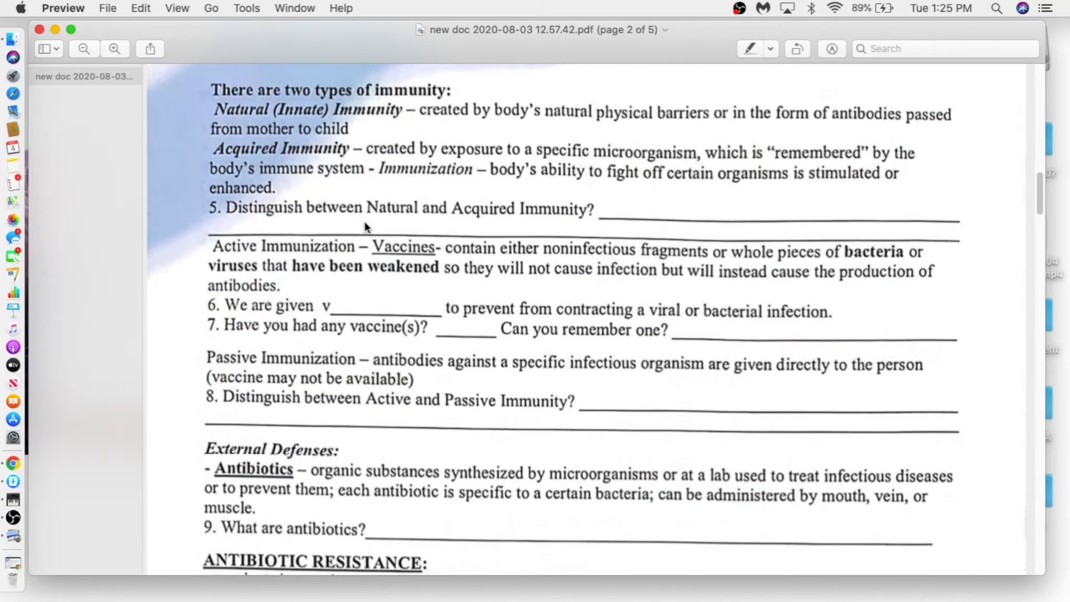
{"action": "scroll", "coordinate": [365, 224], "scroll_direction": "down", "scroll_amount": 1}
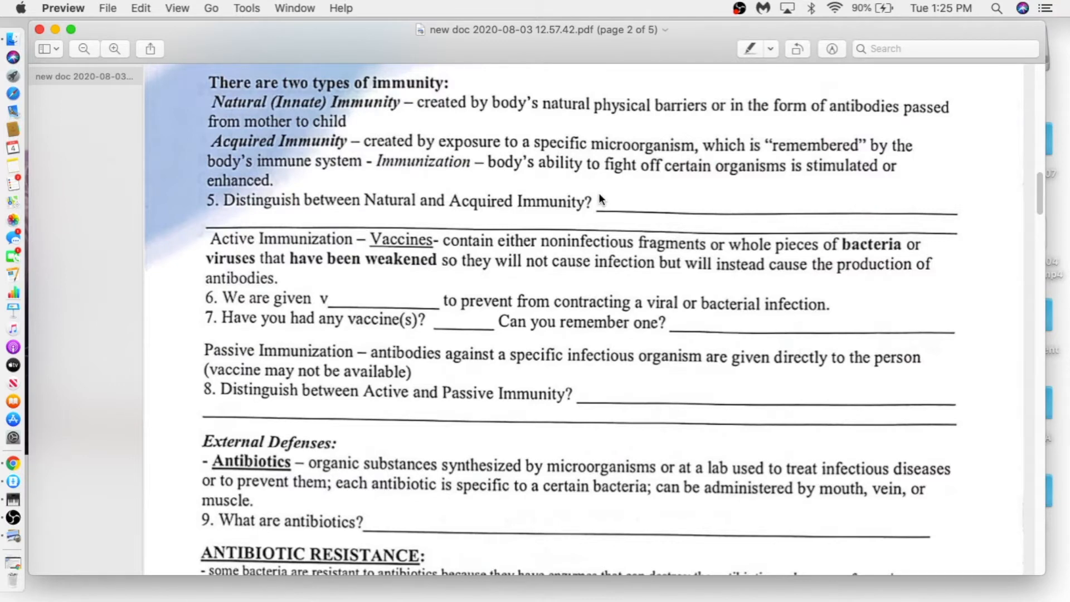
Add a text annotation at question 5's answer line reading "Natural imminty is acquired by birth"
{"action": "left_click", "coordinate": [833, 49]}
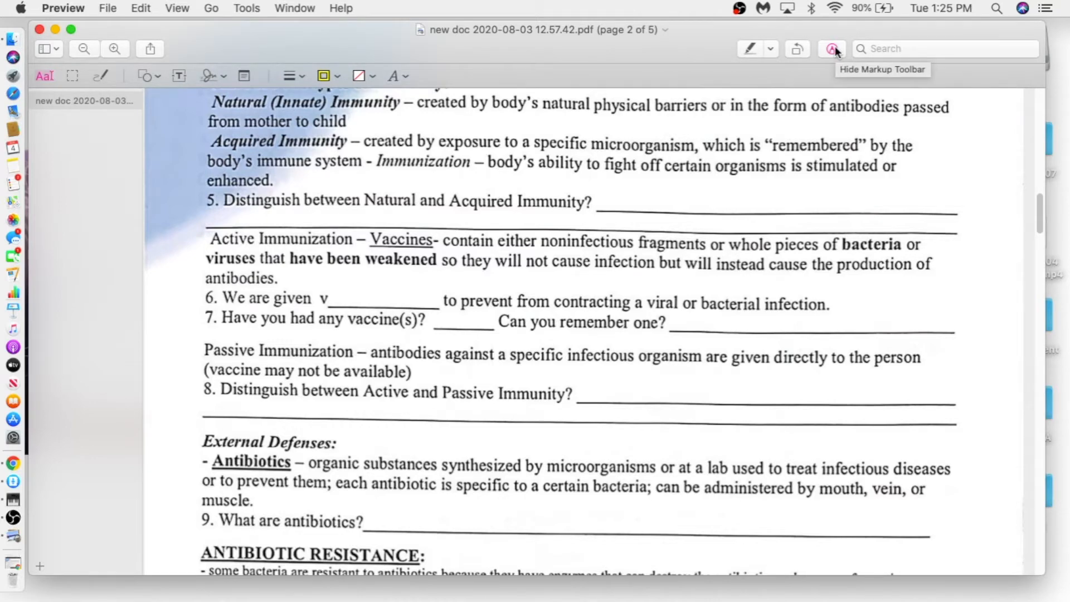
{"action": "left_click", "coordinate": [180, 74]}
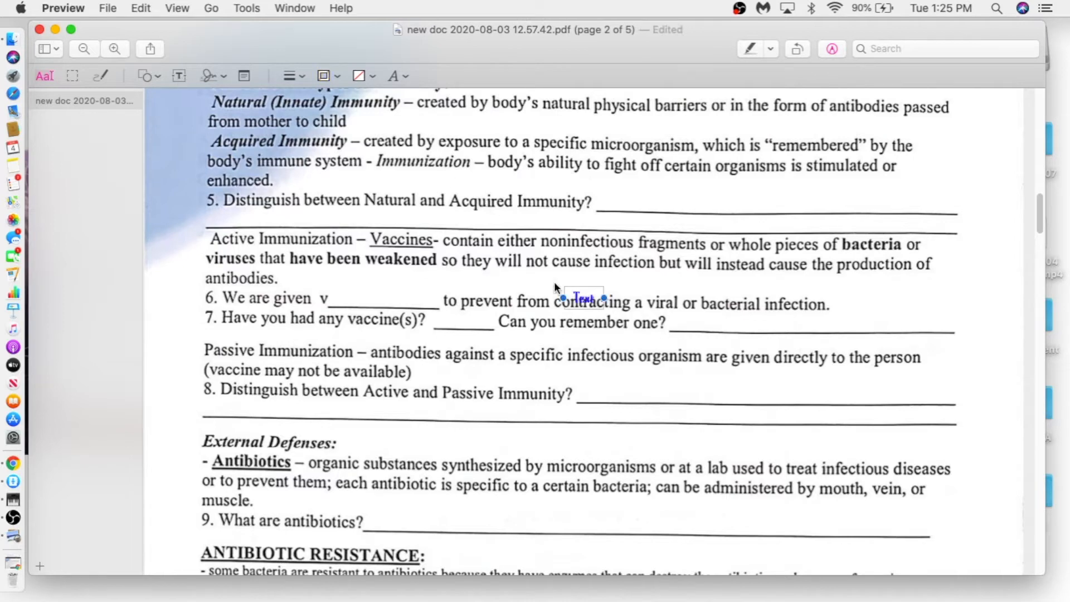
{"action": "double_click", "coordinate": [579, 296]}
{"action": "left_click_drag", "start_coordinate": [599, 286], "coordinate": [617, 201]}
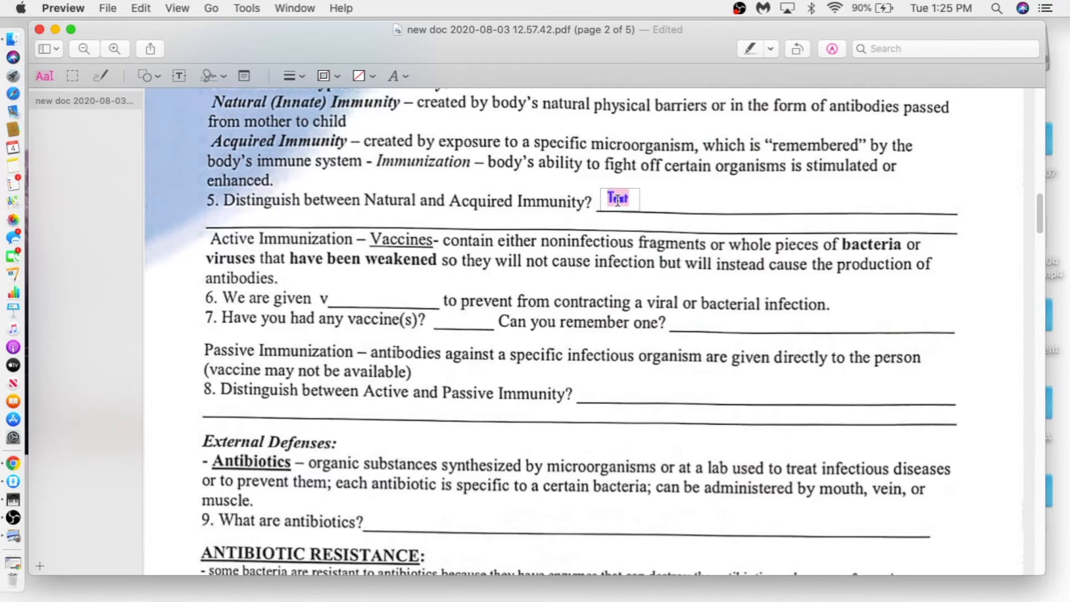
{"action": "type", "text": "Natural imm"}
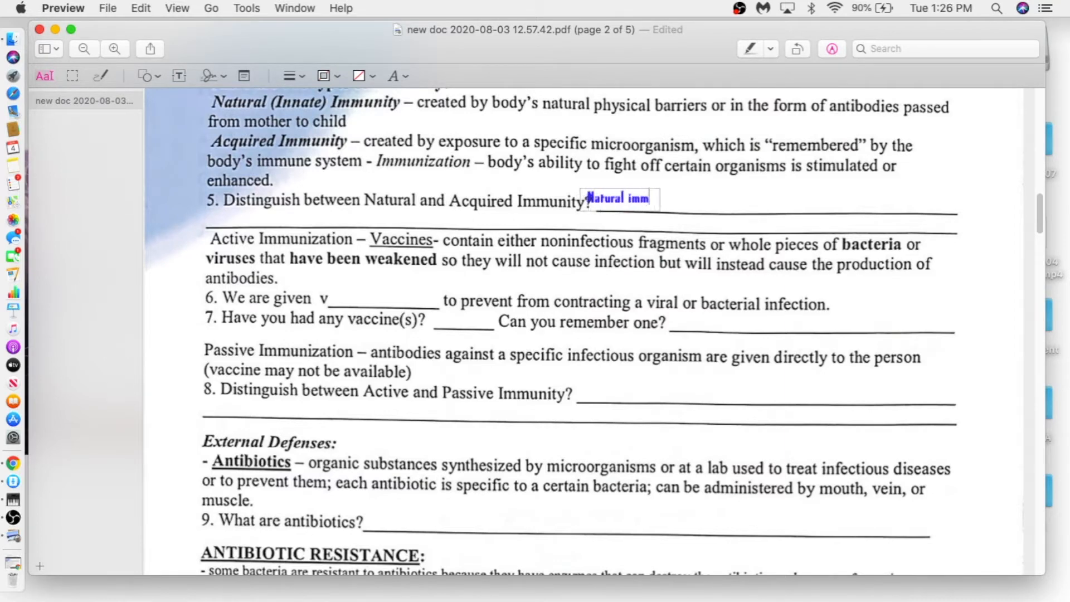
{"action": "type", "text": "inty is ac"}
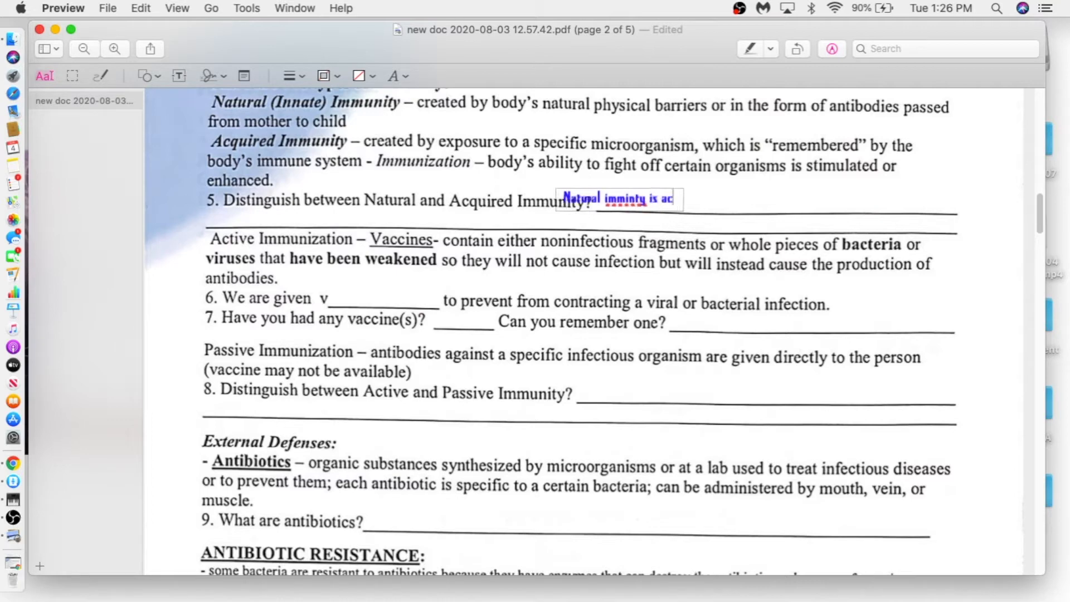
{"action": "type", "text": "quired"}
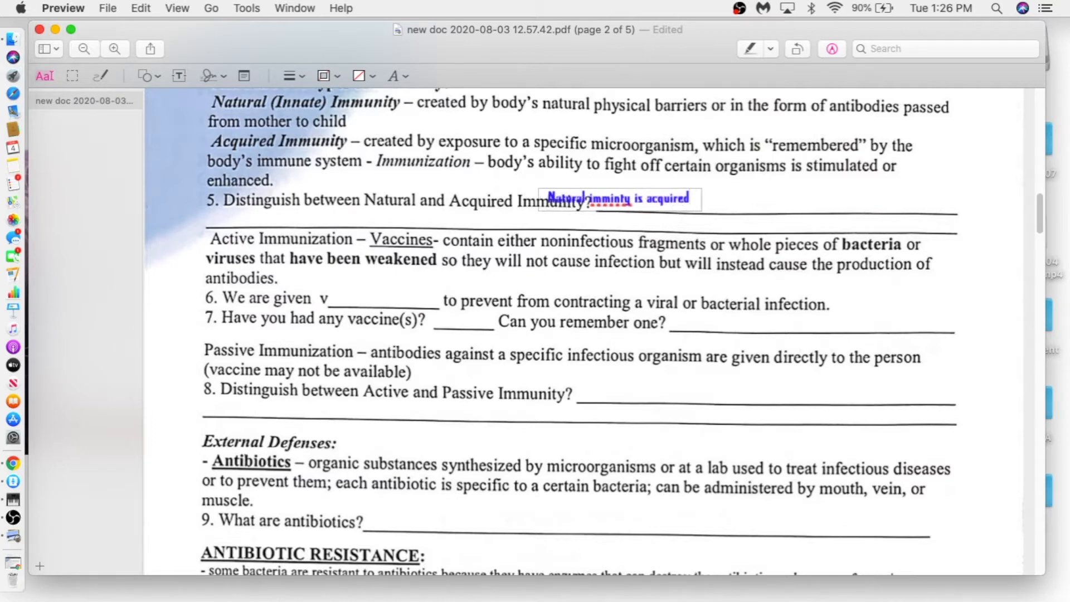
{"action": "type", "text": " by birth"}
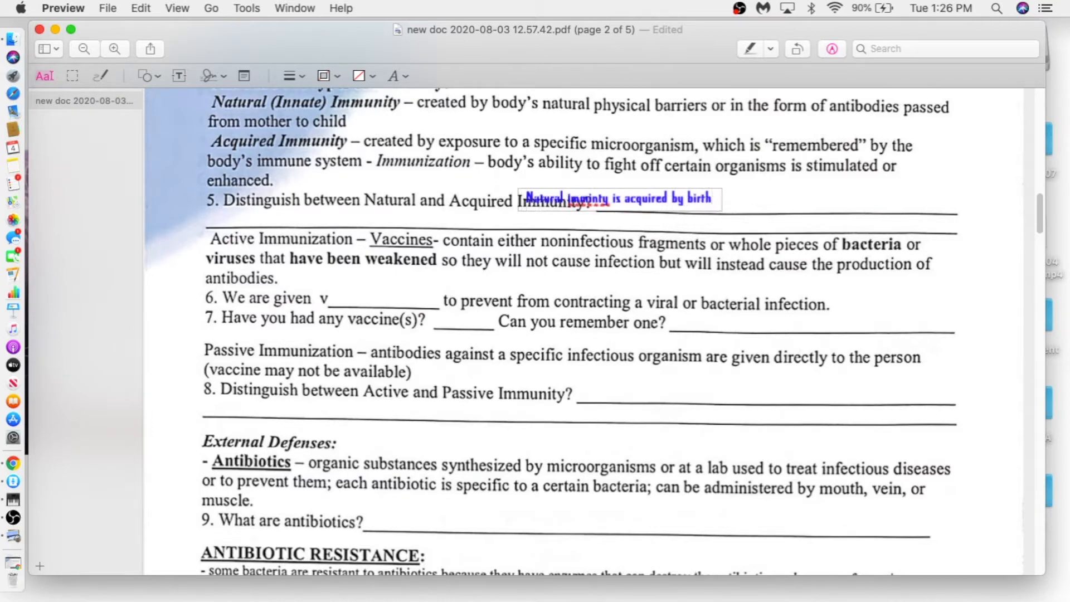
Move the text annotation so it starts just after question 5 and sits on the blank answer line
{"action": "left_click", "coordinate": [639, 185]}
{"action": "left_click_drag", "start_coordinate": [640, 186], "coordinate": [703, 188]}
{"action": "left_click", "coordinate": [688, 198]}
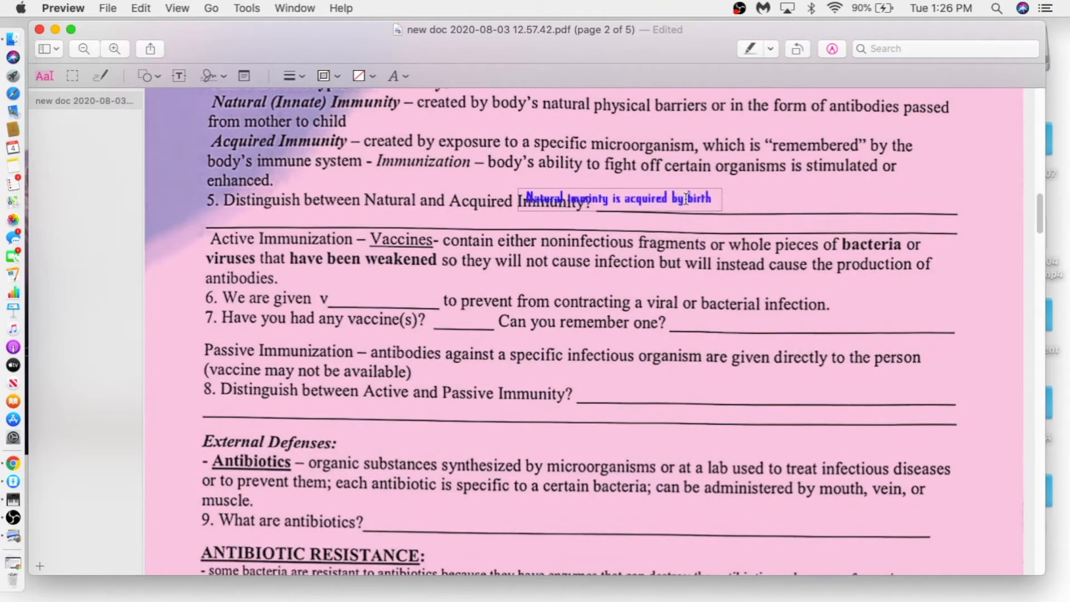
{"action": "left_click_drag", "start_coordinate": [675, 190], "coordinate": [758, 190]}
Format the question 5 answer in red Impact at a slightly larger size and realign it on the answer line
{"action": "double_click", "coordinate": [676, 201]}
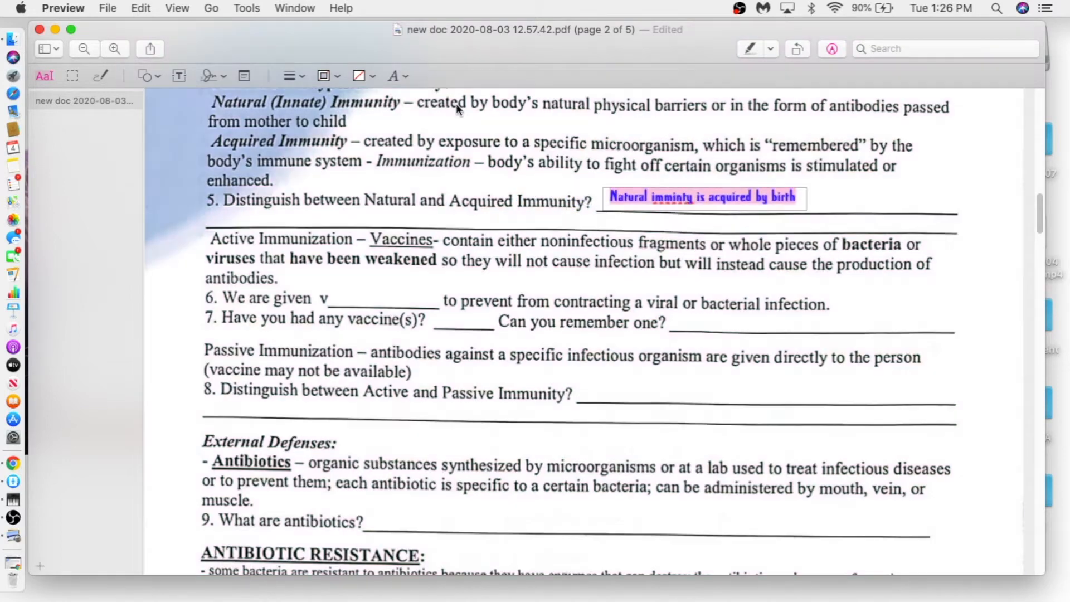
{"action": "left_click", "coordinate": [403, 76]}
{"action": "left_click", "coordinate": [463, 112]}
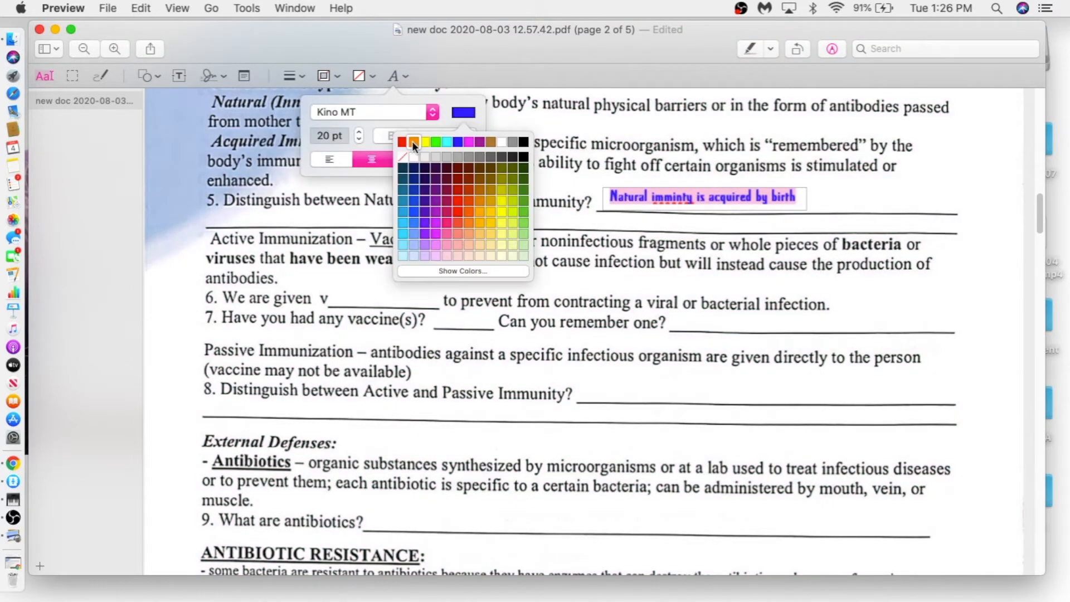
{"action": "left_click", "coordinate": [405, 142]}
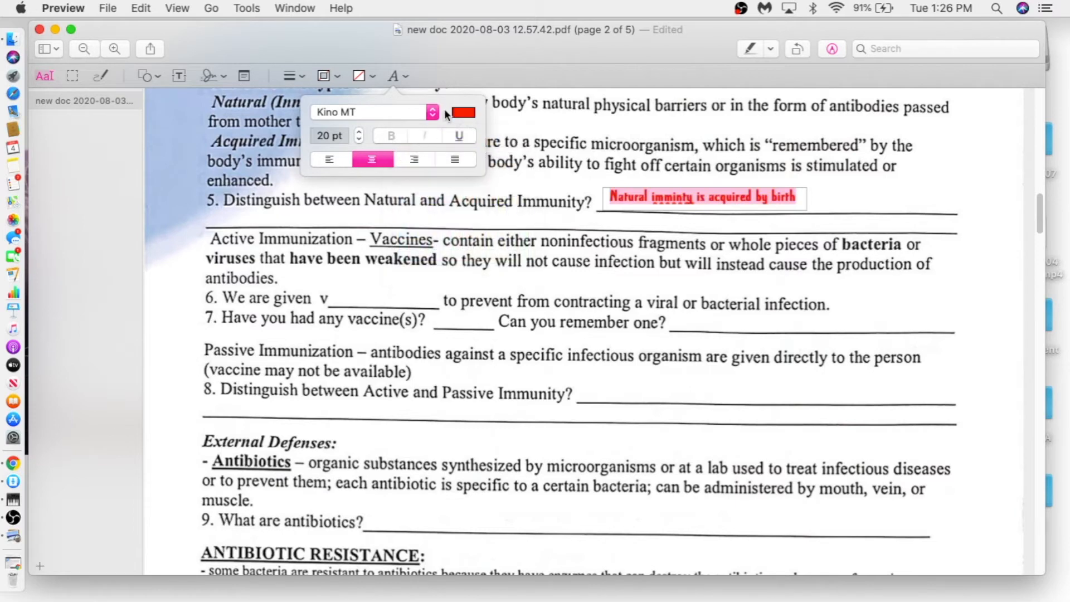
{"action": "left_click", "coordinate": [429, 110]}
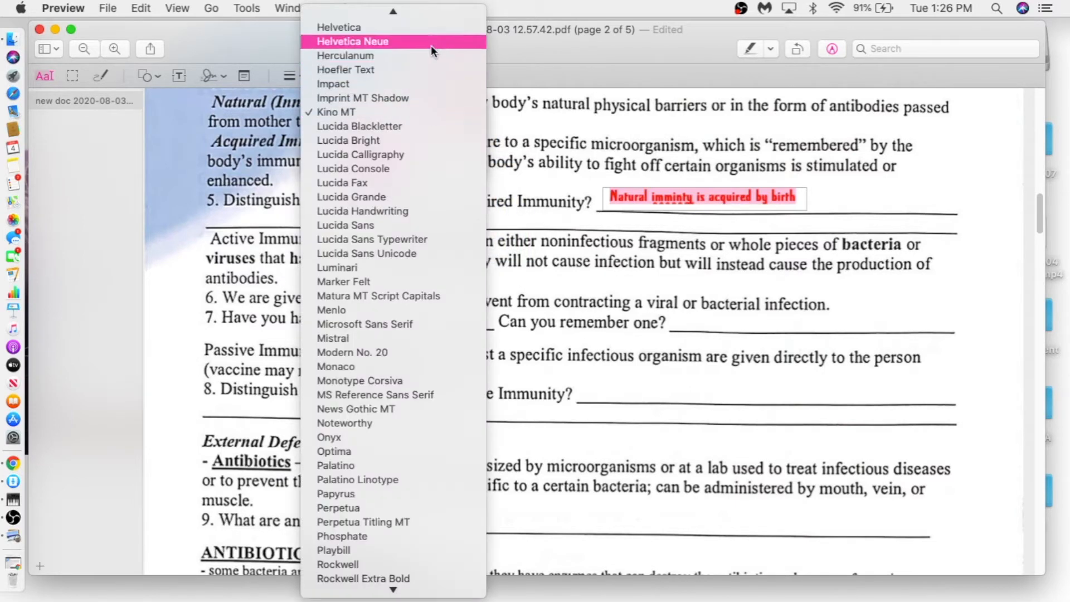
{"action": "left_click", "coordinate": [413, 82]}
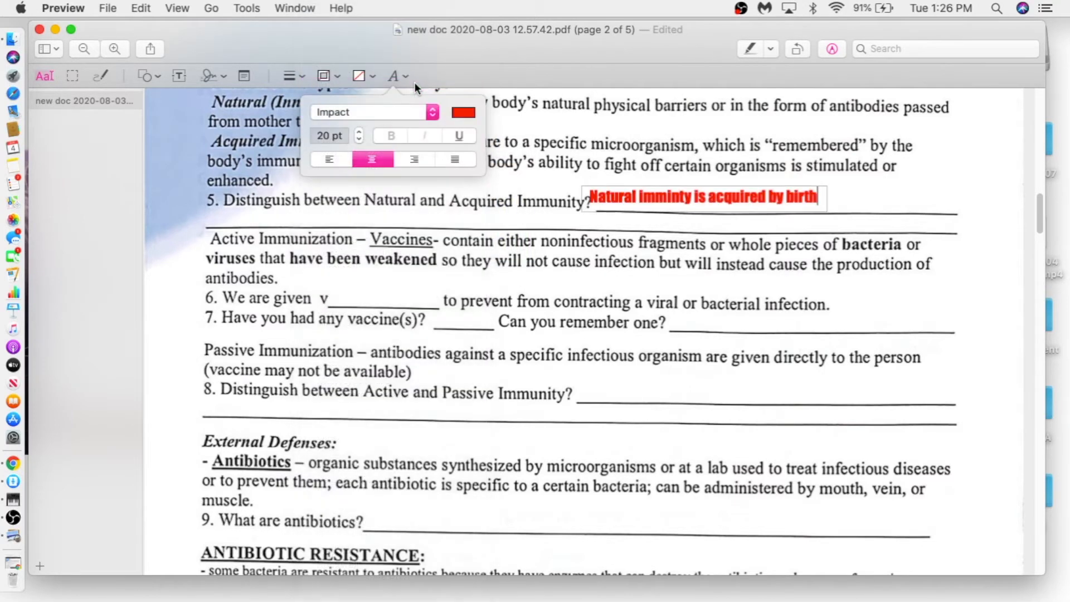
{"action": "left_click", "coordinate": [359, 131]}
{"action": "left_click", "coordinate": [359, 132]}
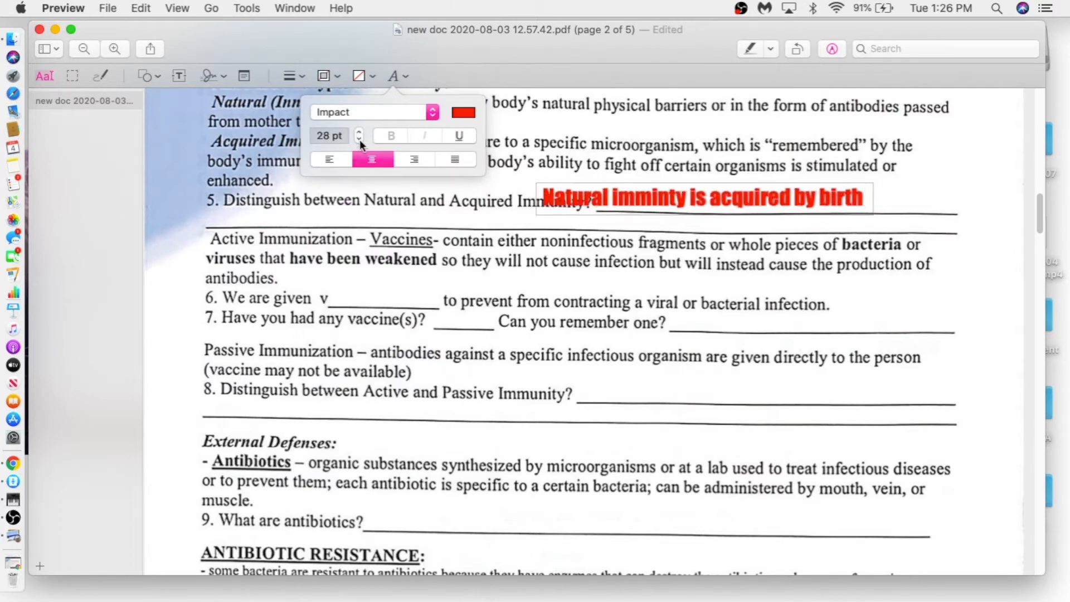
{"action": "left_click", "coordinate": [681, 183]}
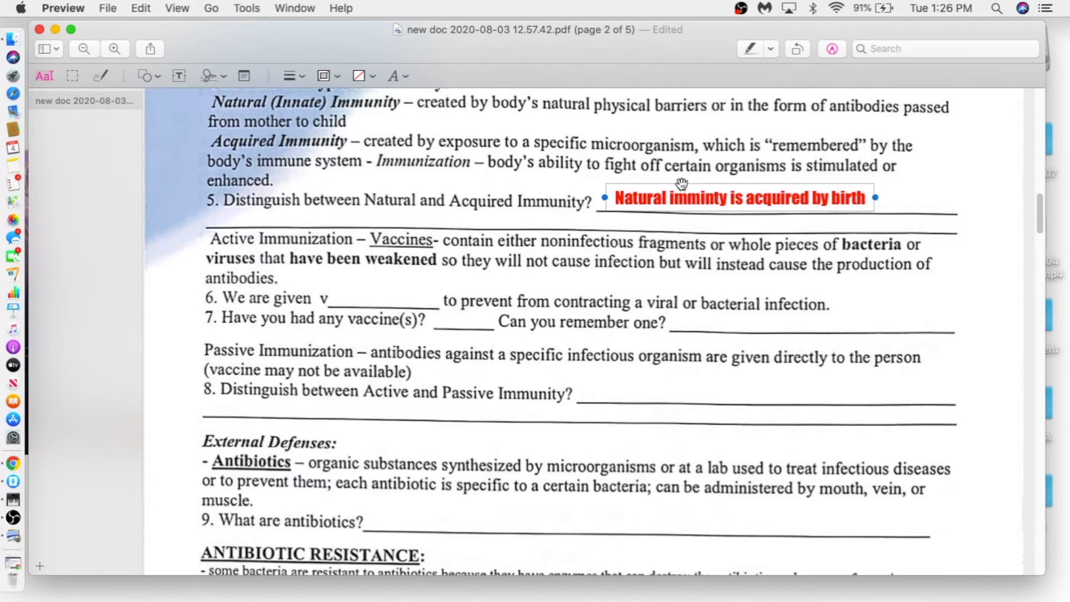
Save the annotated worksheet PDF, close it, and reopen it from the Downloads folder
{"action": "left_click", "coordinate": [108, 9]}
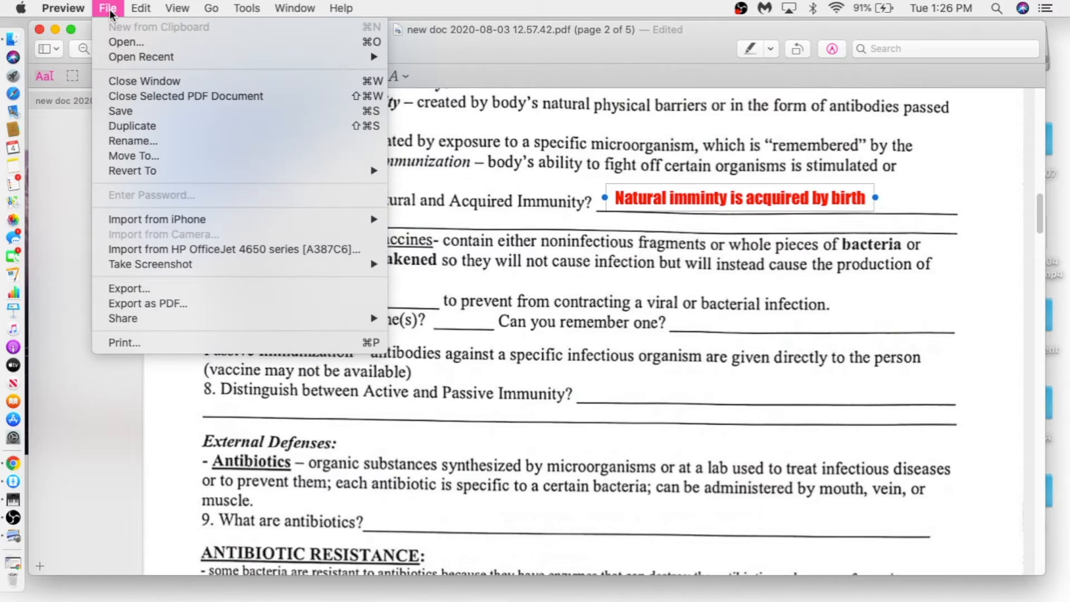
{"action": "left_click", "coordinate": [120, 110]}
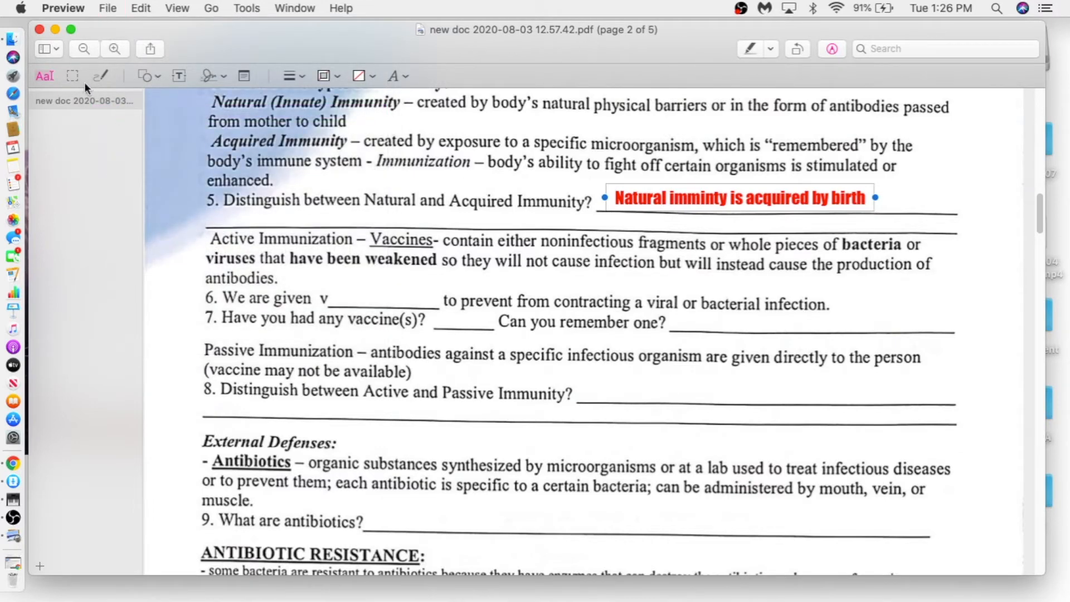
{"action": "left_click", "coordinate": [39, 28]}
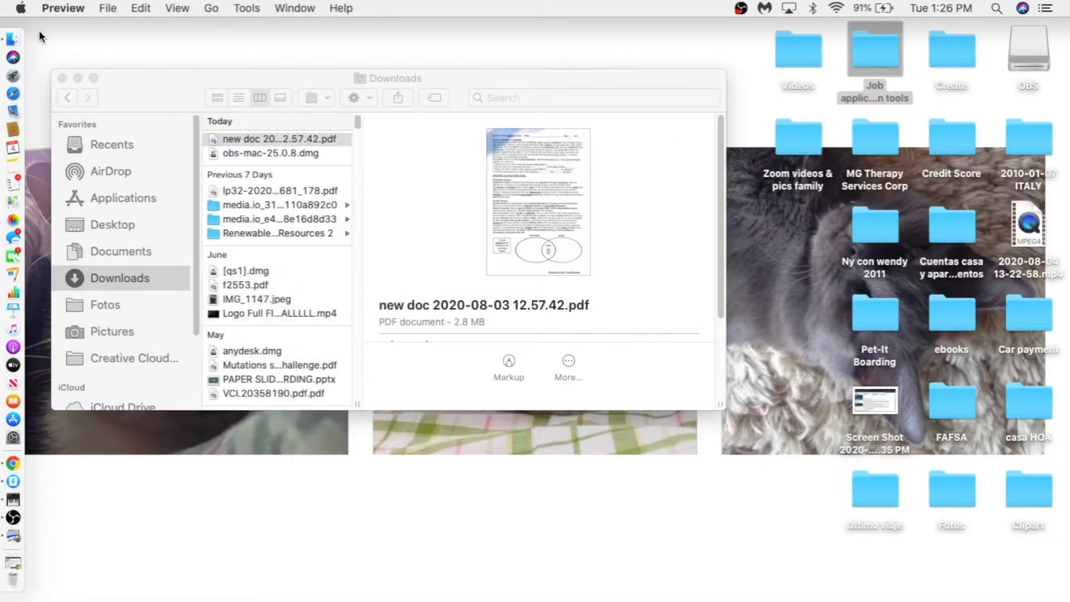
{"action": "double_click", "coordinate": [256, 139]}
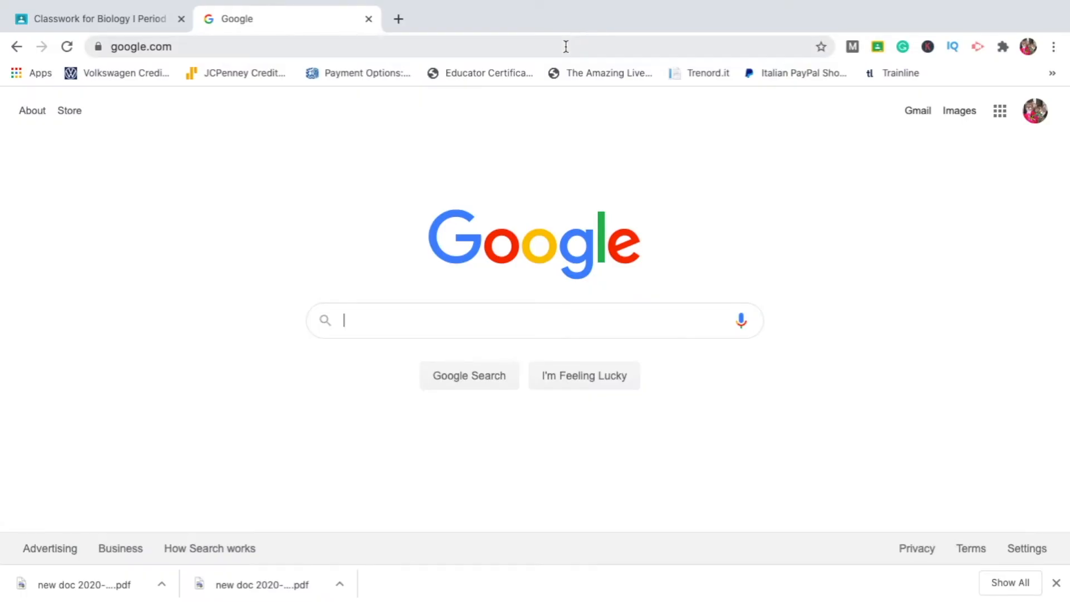
Switch to Chrome, search Google for "chrome web store" and open the Chrome Web Store
{"action": "left_click", "coordinate": [419, 324]}
{"action": "type", "text": "chromo"}
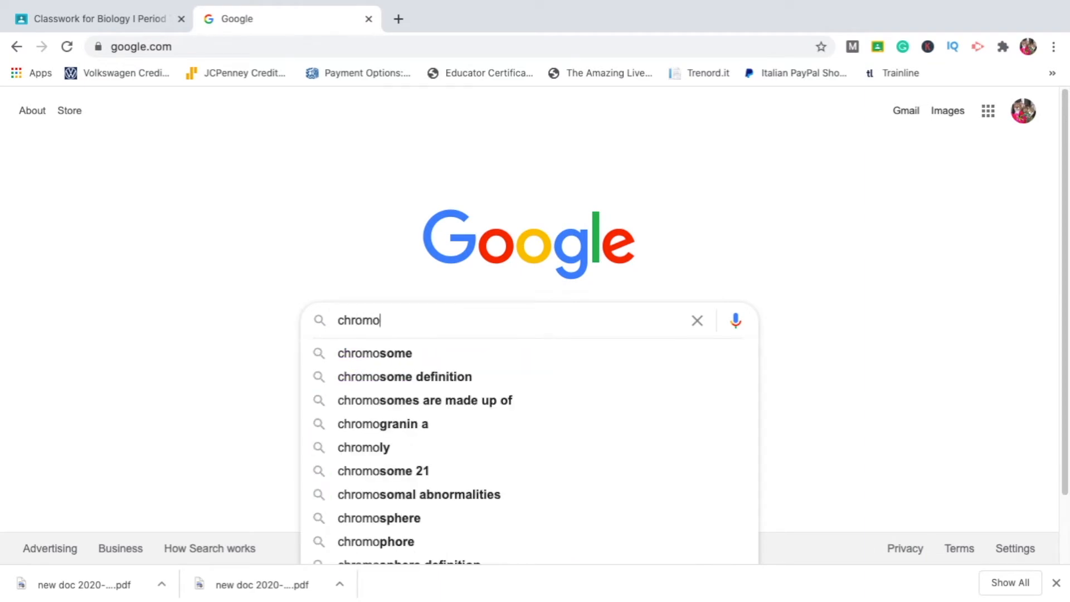
{"action": "key", "text": "BackSpace"}
{"action": "type", "text": "e"}
{"action": "key", "text": "Down"}
{"action": "key", "text": "Down"}
{"action": "key", "text": "Return"}
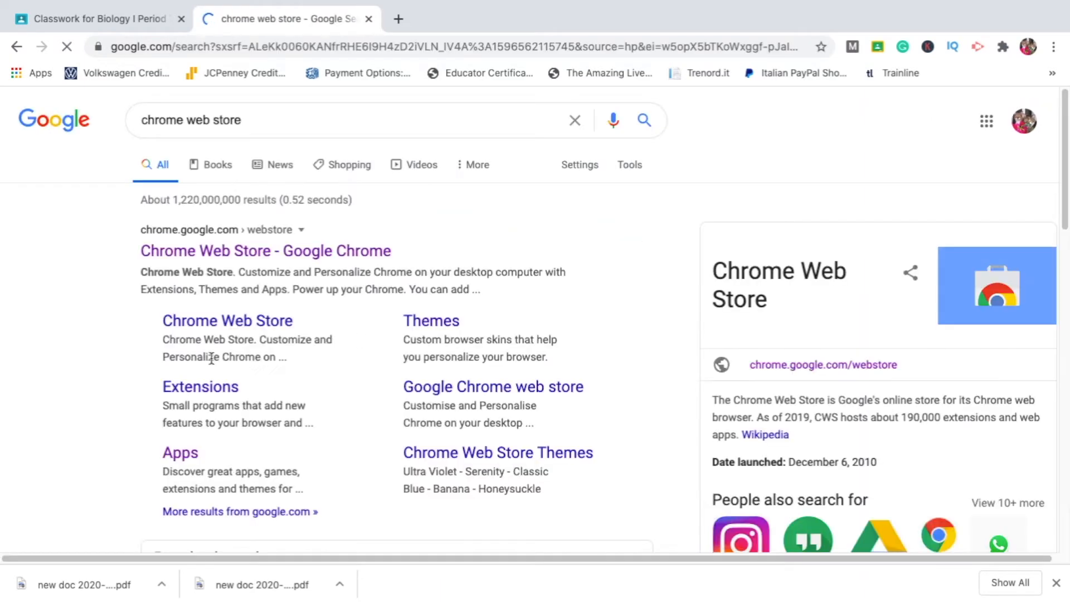
{"action": "left_click", "coordinate": [217, 251]}
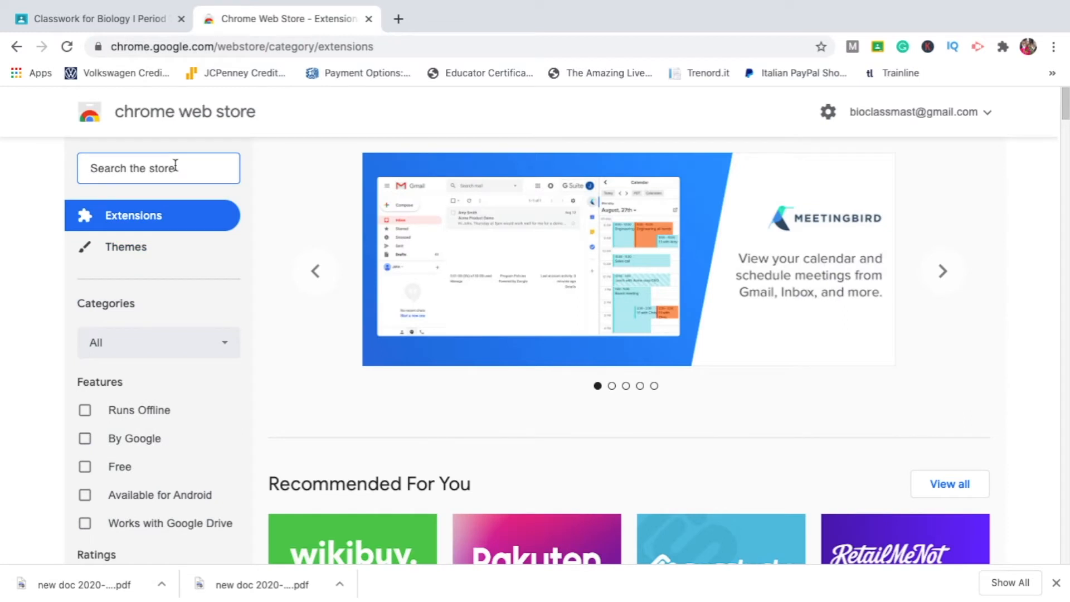
Search the store for "smallpdf" and install the "Smallpdf - Edit, Compress and Convert PDF" extension
{"action": "type", "text": "smallpdf"}
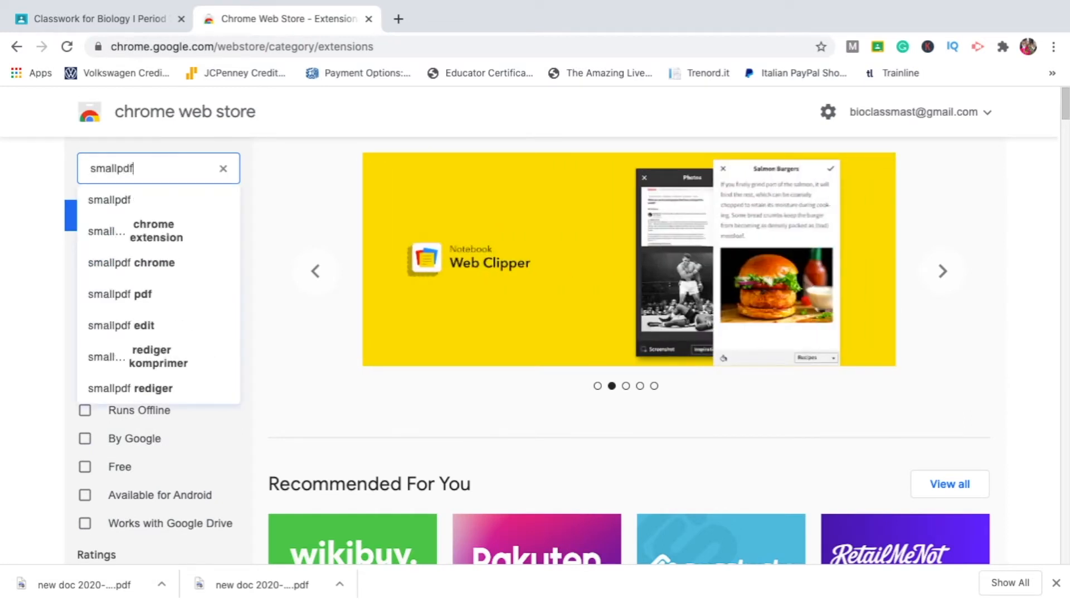
{"action": "key", "text": "Return"}
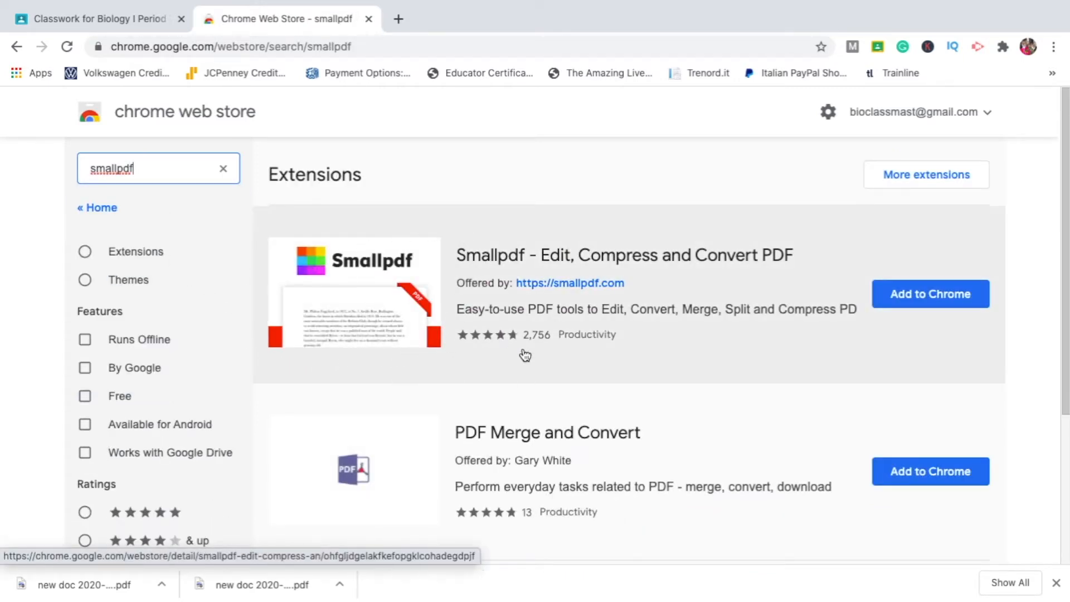
{"action": "left_click", "coordinate": [937, 296]}
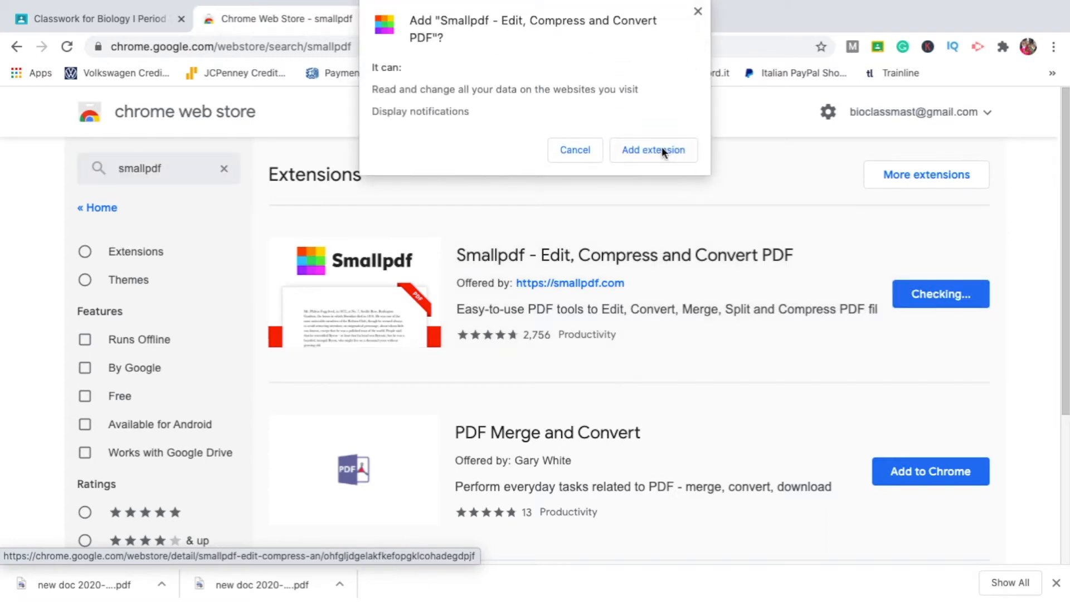
{"action": "left_click", "coordinate": [661, 148]}
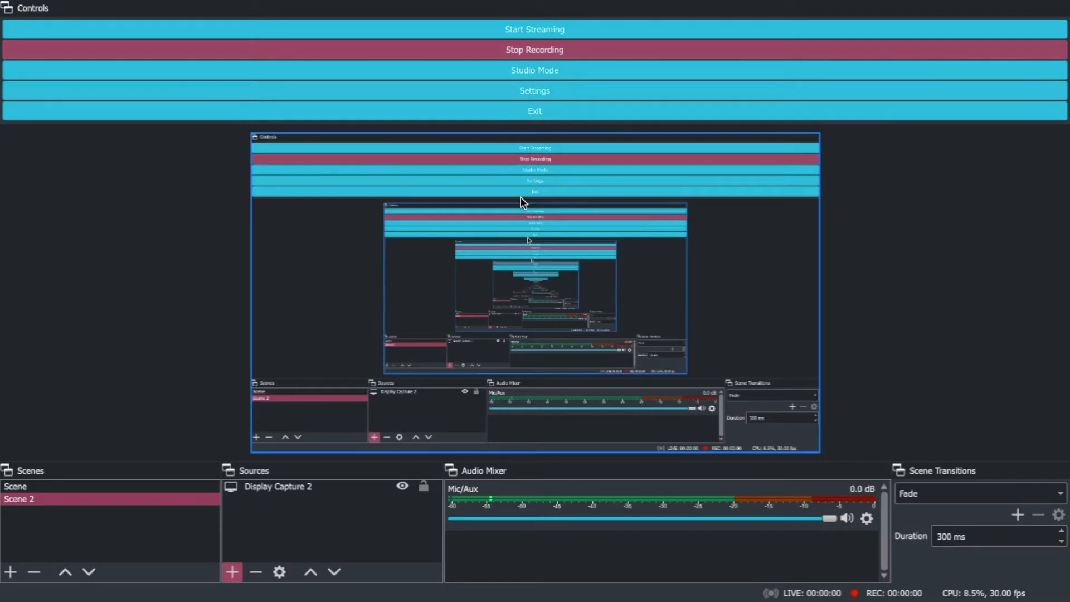
Return to the Chrome window and pin the Smallpdf extension to the browser toolbar
{"action": "key", "text": "ctrl+Up"}
{"action": "left_click", "coordinate": [564, 68]}
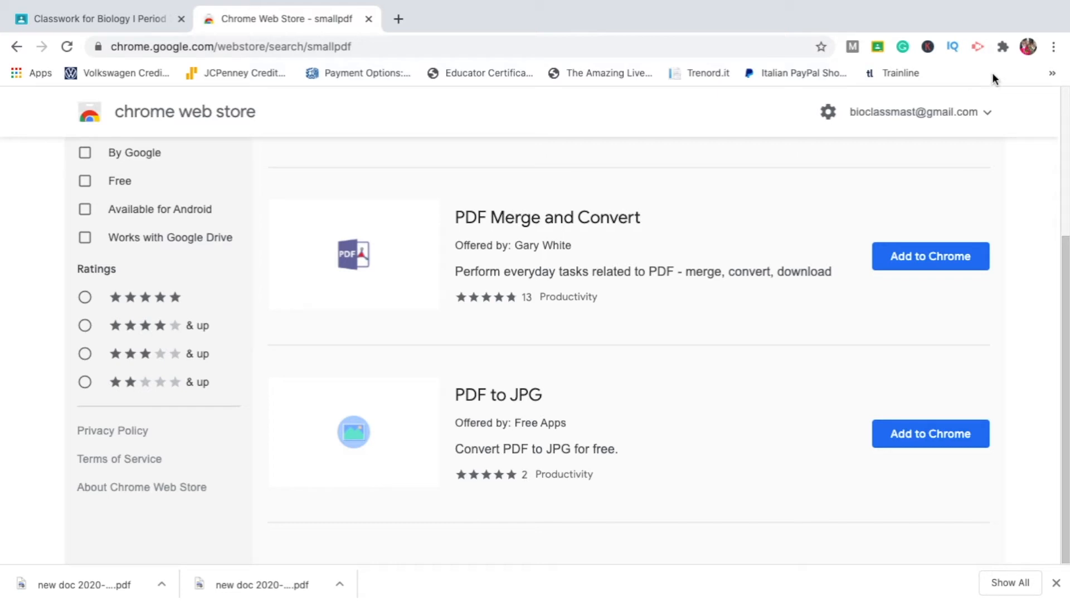
{"action": "left_click", "coordinate": [1003, 47]}
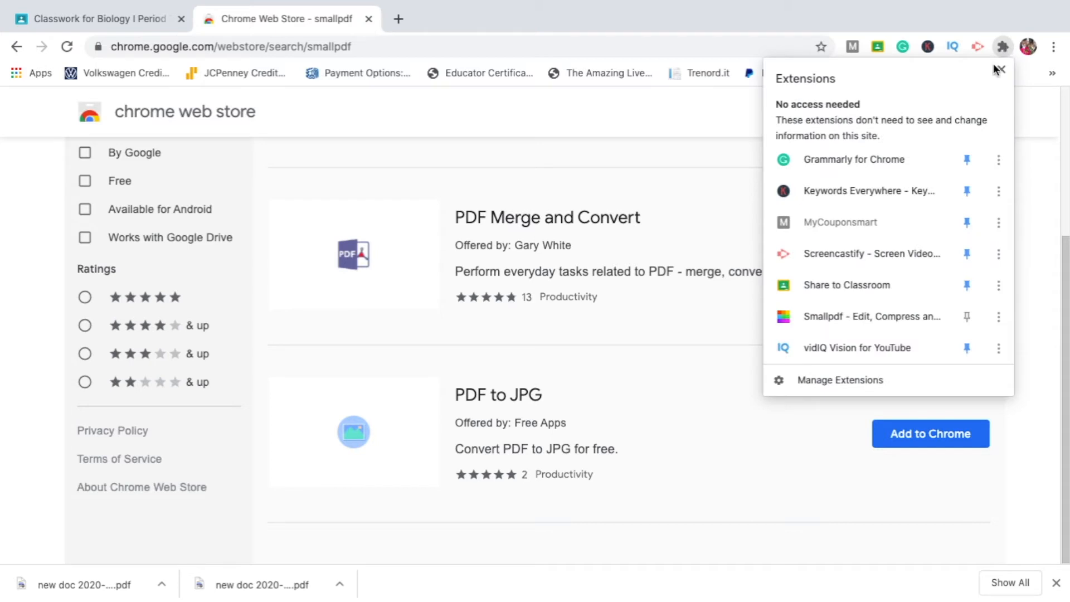
{"action": "left_click", "coordinate": [966, 319]}
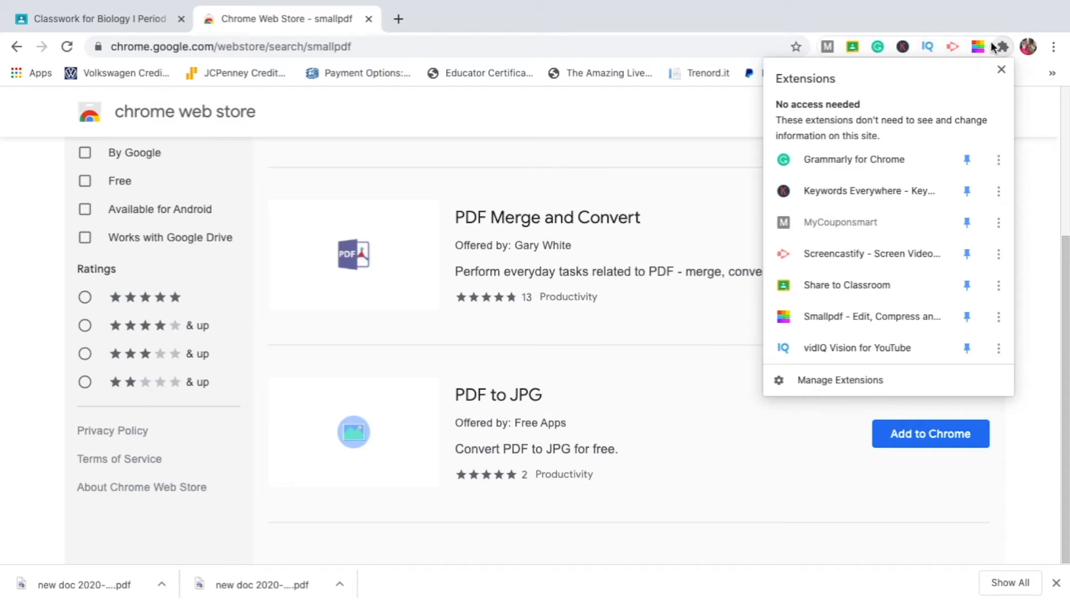
Download the worksheet PDF open in the browser, saving it as "Immune system.pdf"
{"action": "left_click", "coordinate": [1038, 163]}
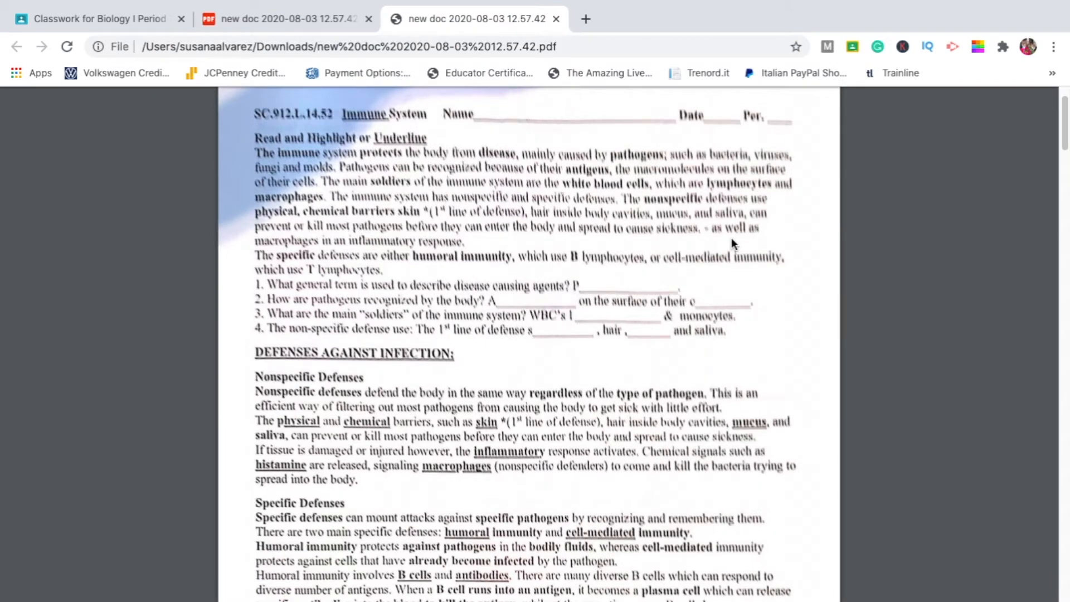
{"action": "scroll", "coordinate": [731, 238], "scroll_direction": "up", "scroll_amount": 2}
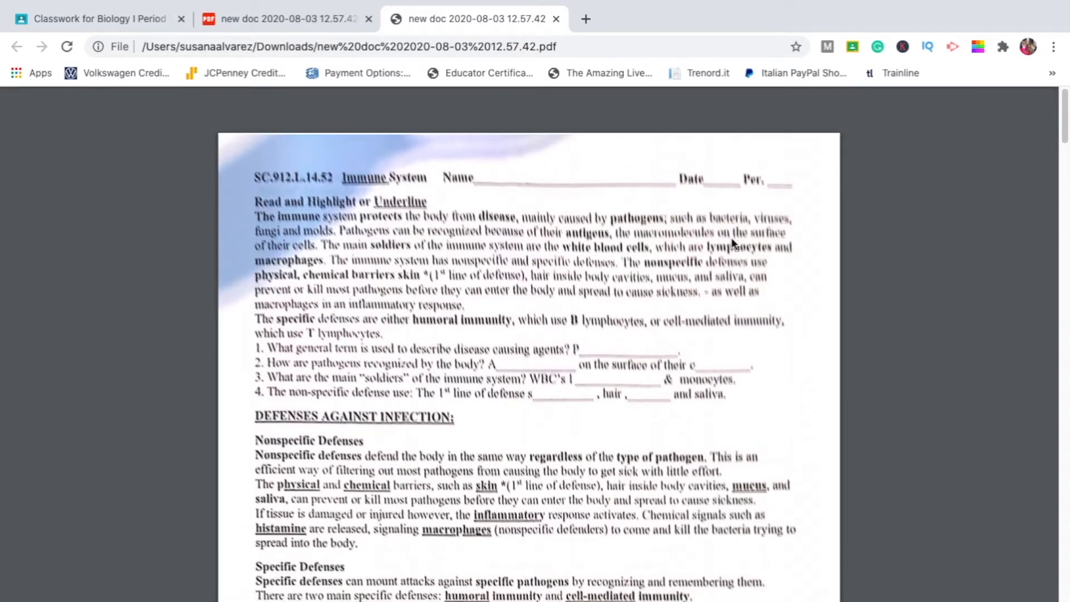
{"action": "mouse_move", "coordinate": [623, 112]}
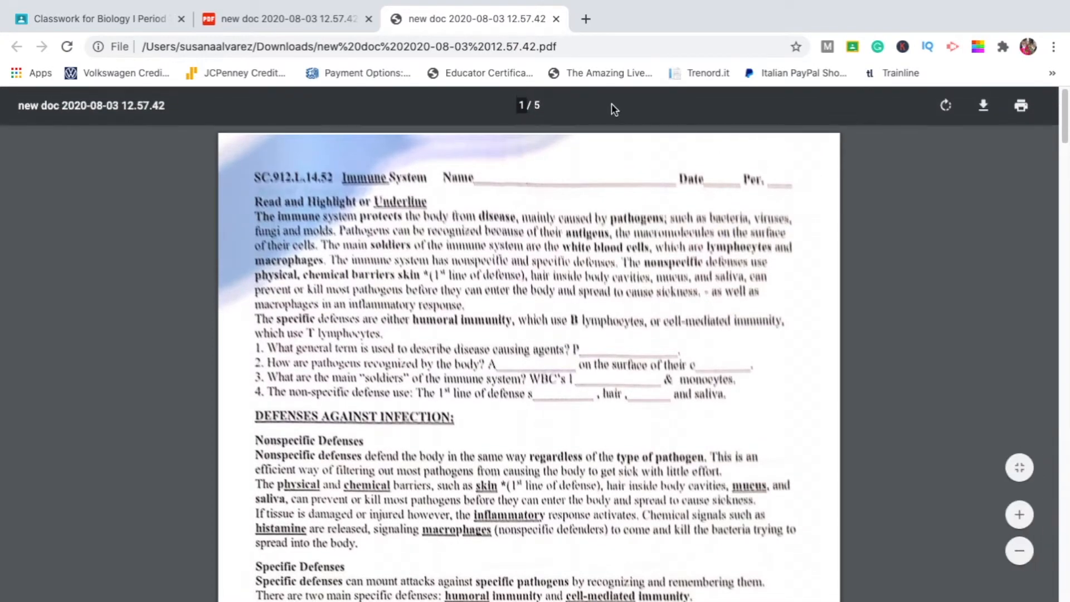
{"action": "left_click", "coordinate": [984, 107]}
{"action": "type", "text": "Immune system.pdf"}
{"action": "left_click", "coordinate": [615, 151]}
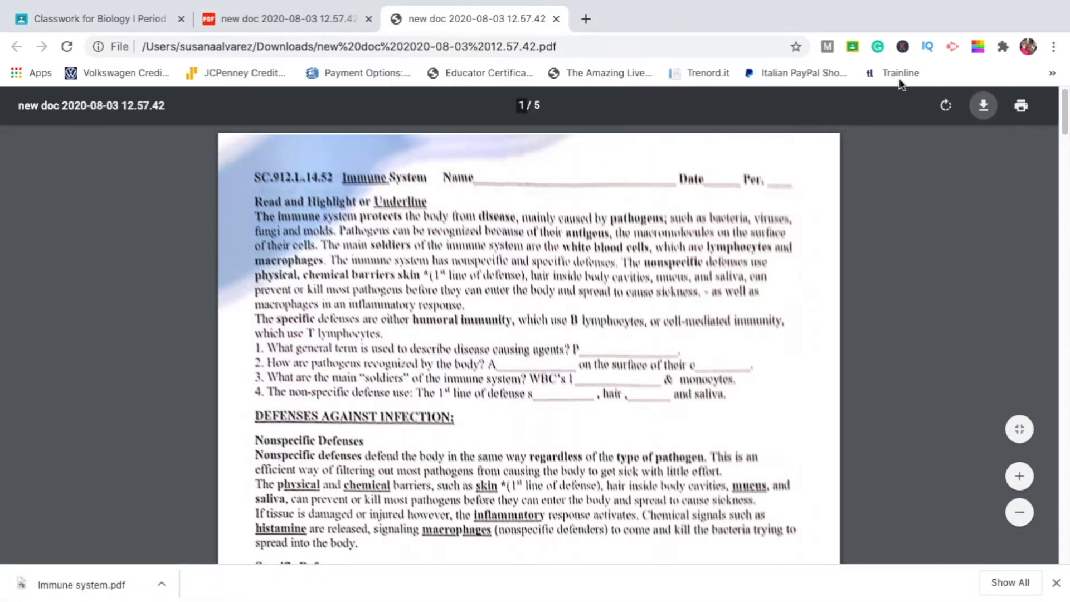
Launch the Edit tool from the Smallpdf extension and load Immune system.pdf from the Desktop
{"action": "left_click", "coordinate": [977, 46]}
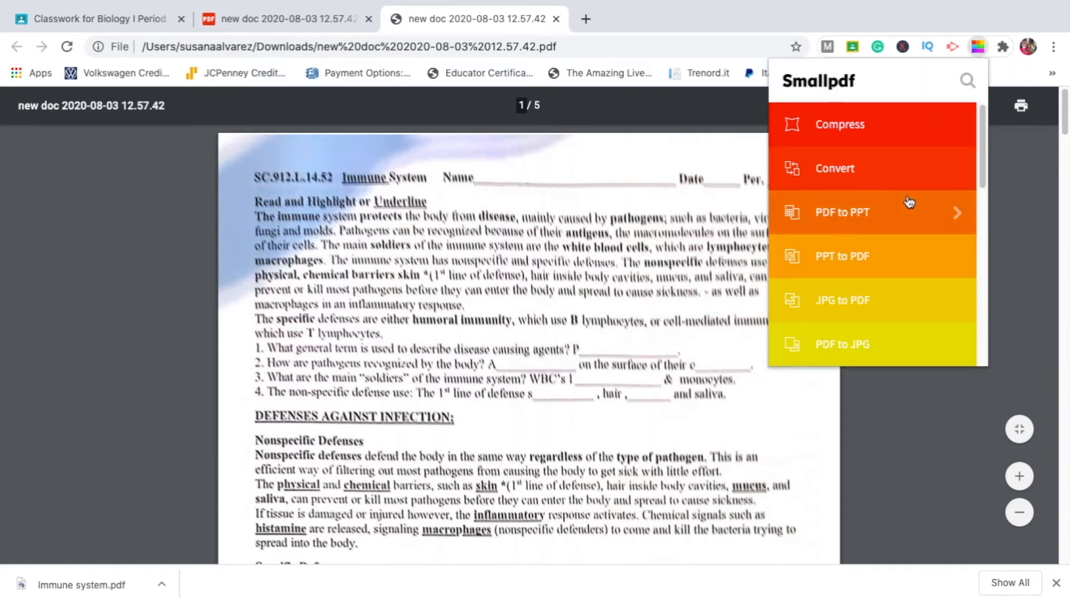
{"action": "scroll", "coordinate": [890, 267], "scroll_direction": "down", "scroll_amount": 4}
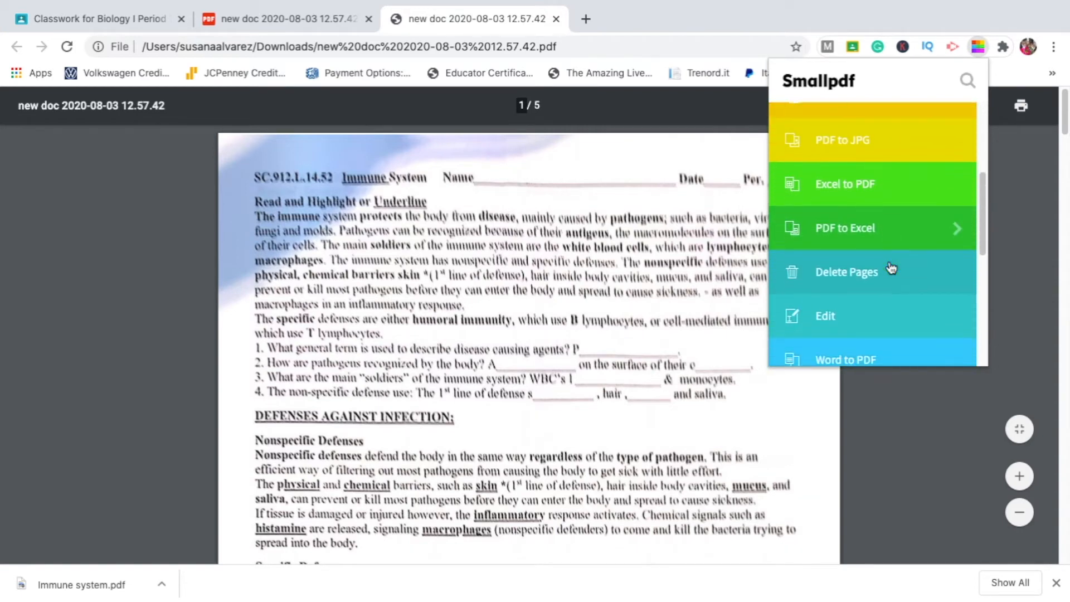
{"action": "scroll", "coordinate": [889, 268], "scroll_direction": "down", "scroll_amount": 3}
{"action": "left_click", "coordinate": [886, 256]}
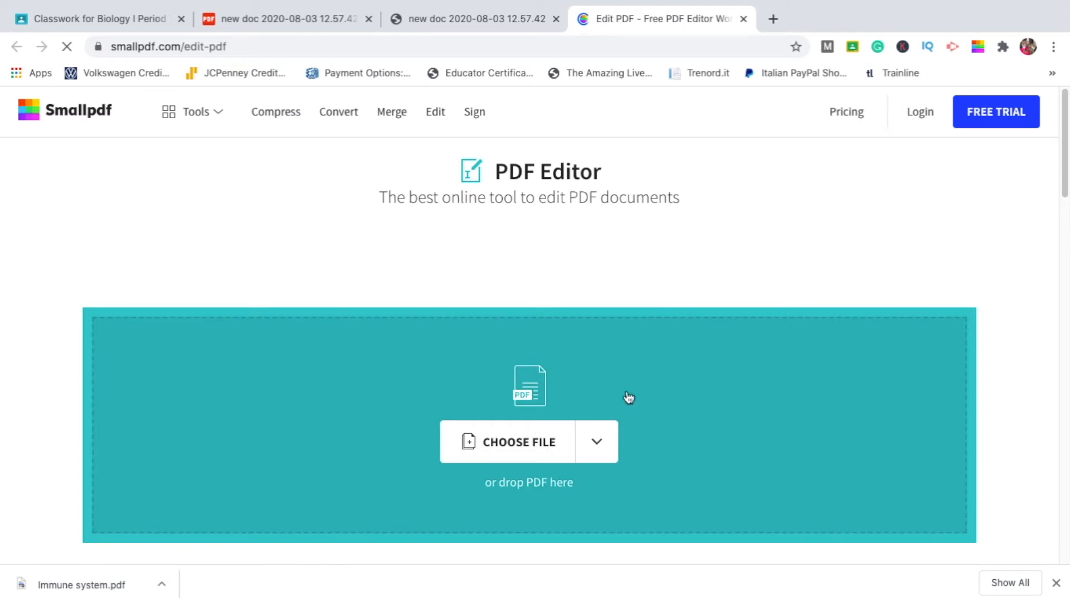
{"action": "left_click", "coordinate": [519, 444]}
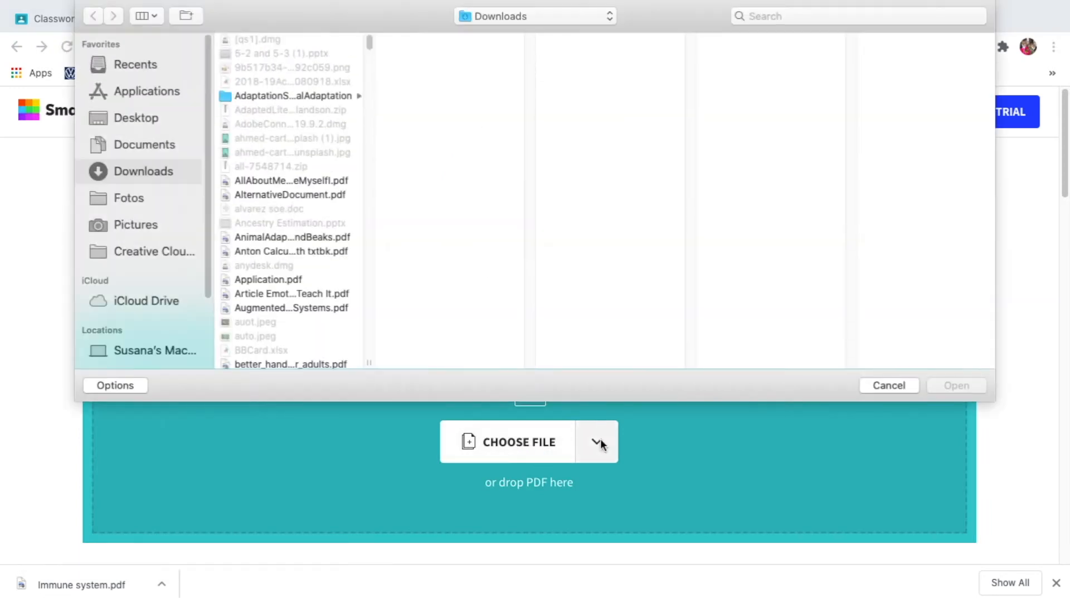
{"action": "left_click", "coordinate": [135, 117]}
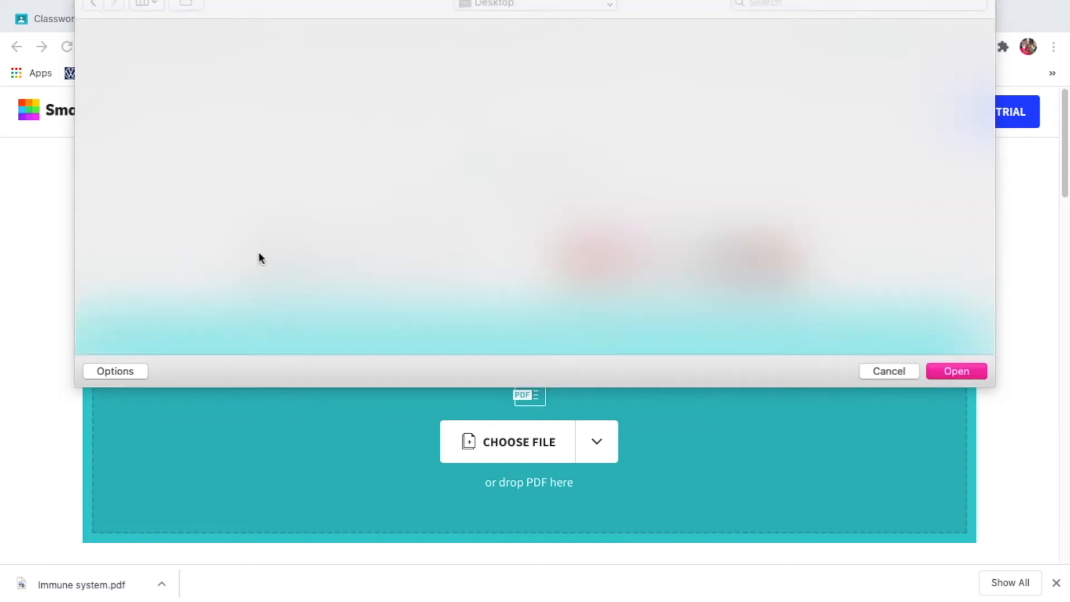
{"action": "double_click", "coordinate": [259, 252]}
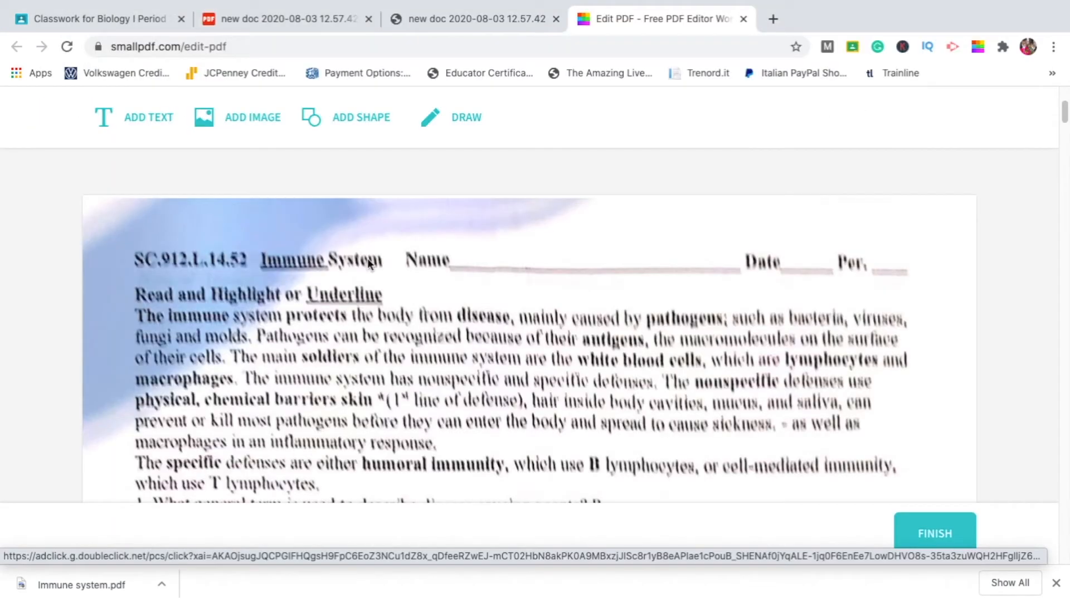
Add a text box beside question 5 reading "Acquired immunity is acquired through exposure"
{"action": "scroll", "coordinate": [550, 264], "scroll_direction": "down", "scroll_amount": 6}
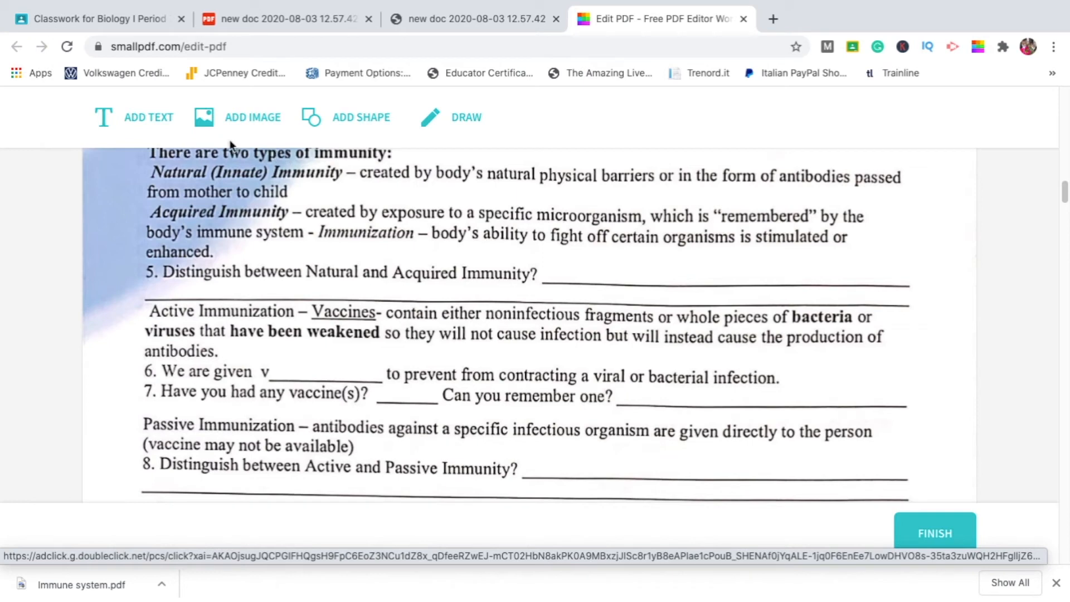
{"action": "left_click", "coordinate": [133, 119]}
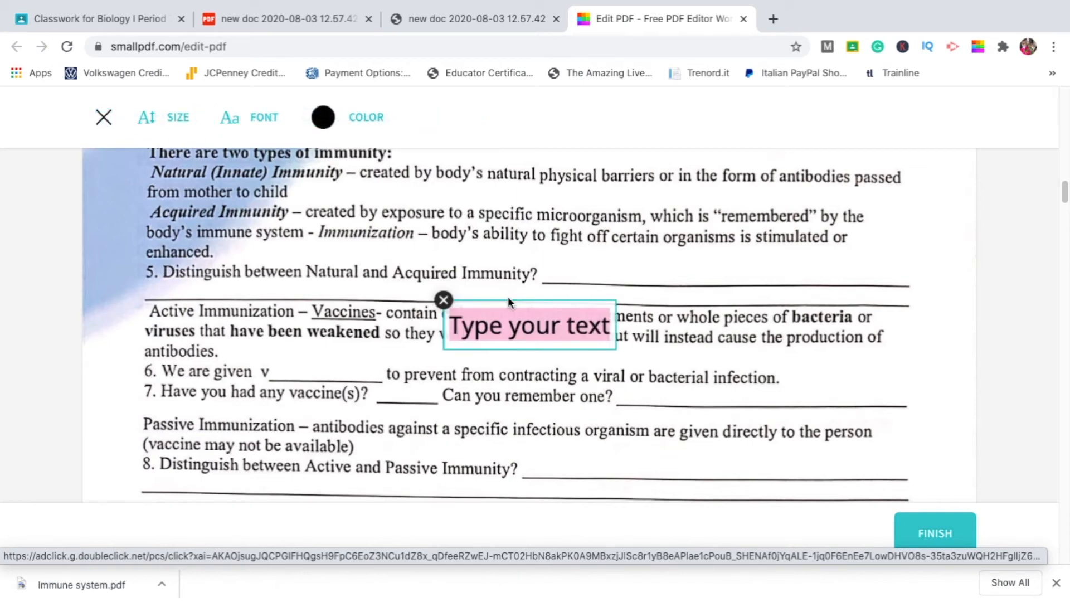
{"action": "left_click_drag", "start_coordinate": [508, 302], "coordinate": [606, 247]}
{"action": "type", "text": "Acuired"}
{"action": "key", "text": "BackSpace"}
{"action": "key", "text": "BackSpace"}
{"action": "key", "text": "BackSpace"}
{"action": "key", "text": "BackSpace"}
{"action": "key", "text": "BackSpace"}
{"action": "type", "text": "quired immunity is acquired through exposure"}
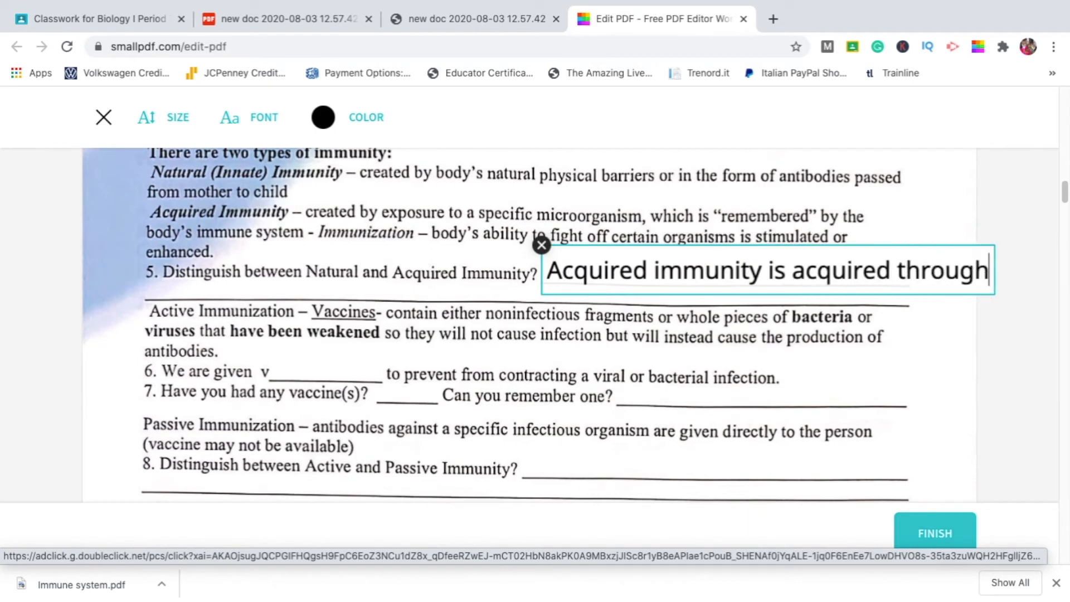
Change the question 5 answer text to red and set its font to Serif
{"action": "left_click", "coordinate": [323, 119]}
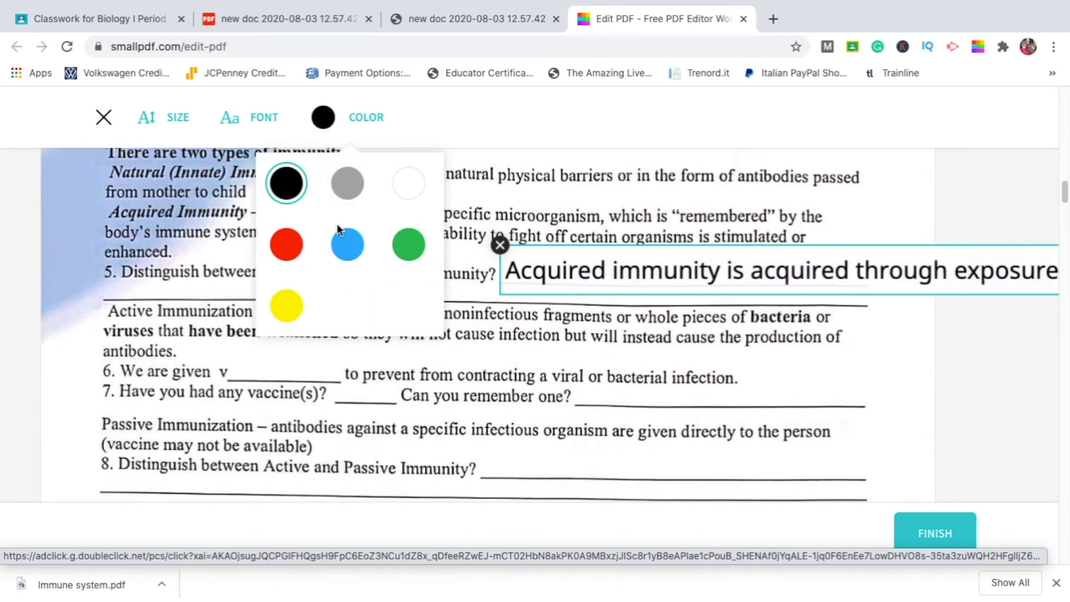
{"action": "left_click", "coordinate": [287, 248]}
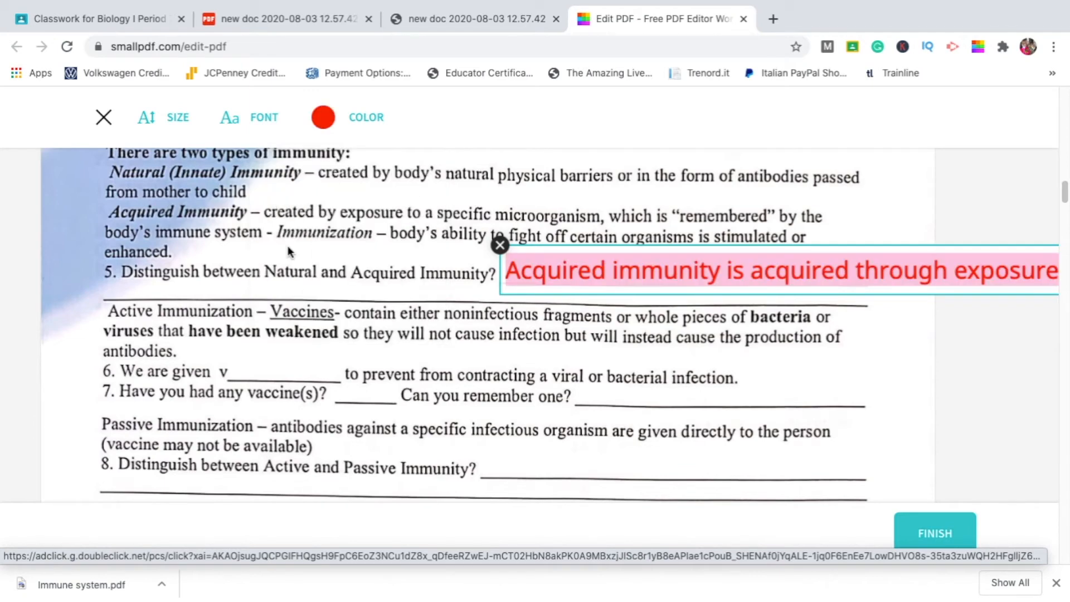
{"action": "left_click", "coordinate": [230, 120]}
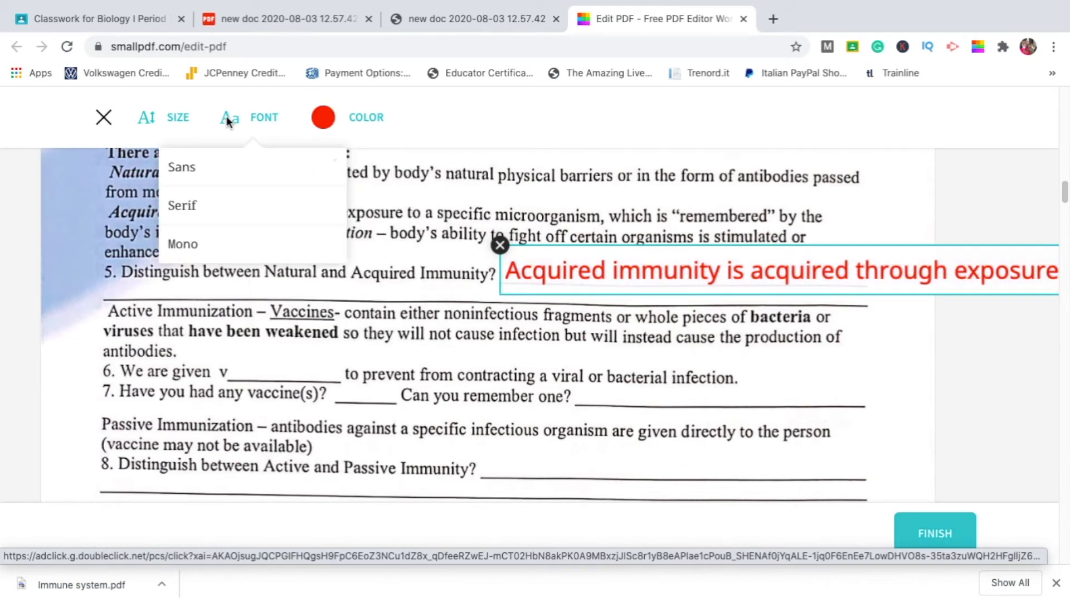
{"action": "left_click", "coordinate": [206, 176]}
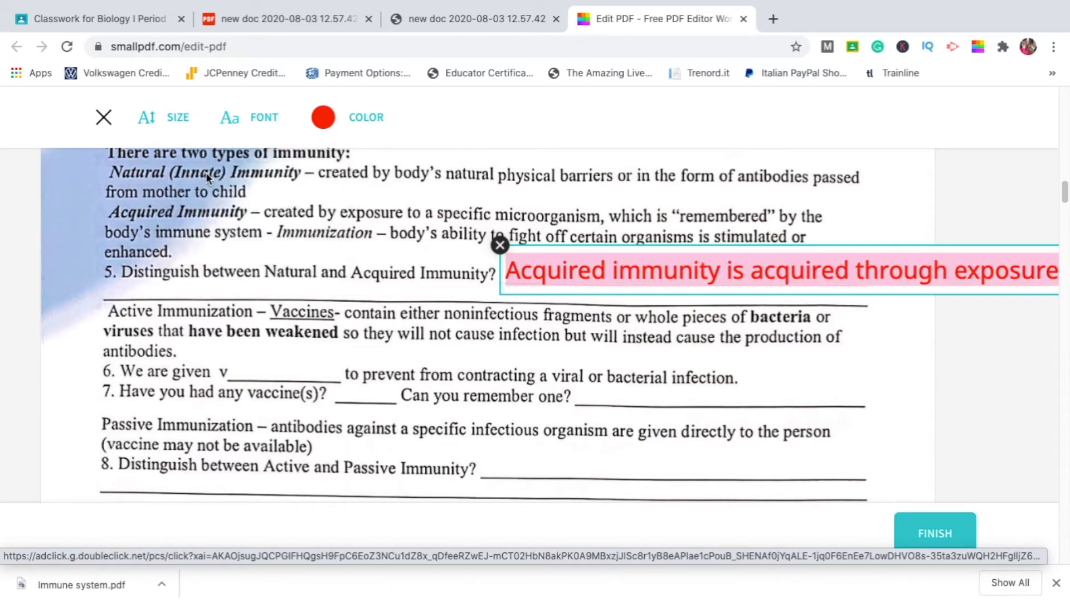
{"action": "left_click", "coordinate": [230, 120]}
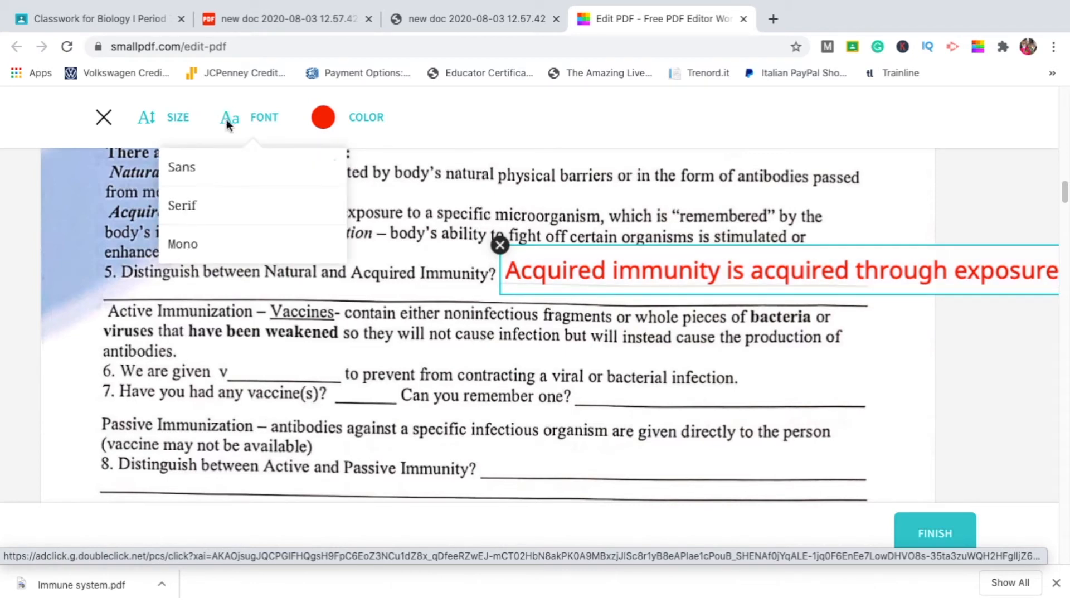
{"action": "left_click", "coordinate": [206, 215]}
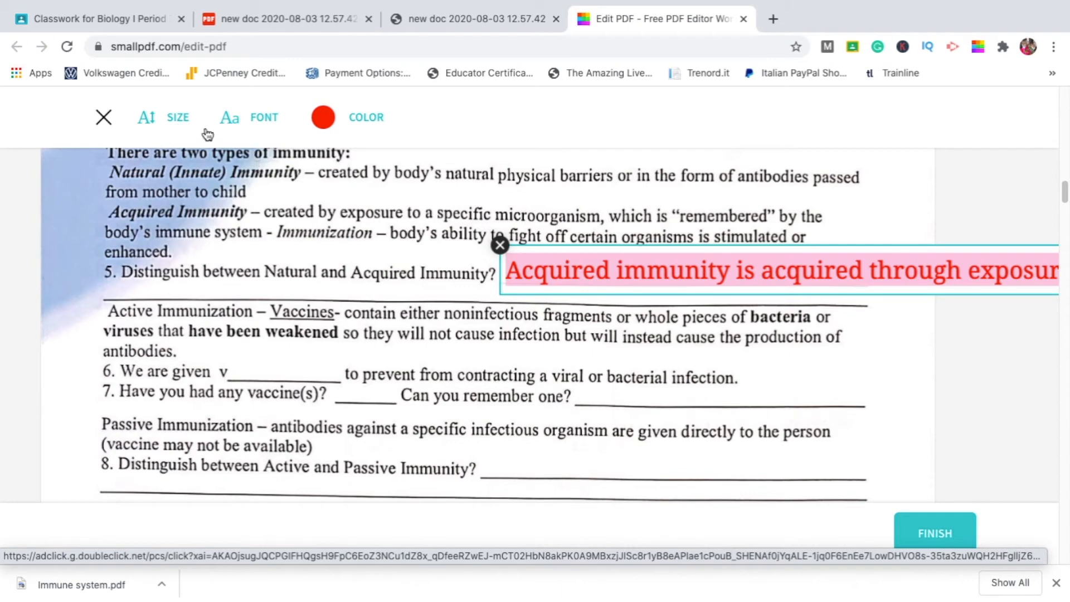
Reduce the answer text size to Tiny and move the text onto question 5's answer line
{"action": "left_click", "coordinate": [179, 118]}
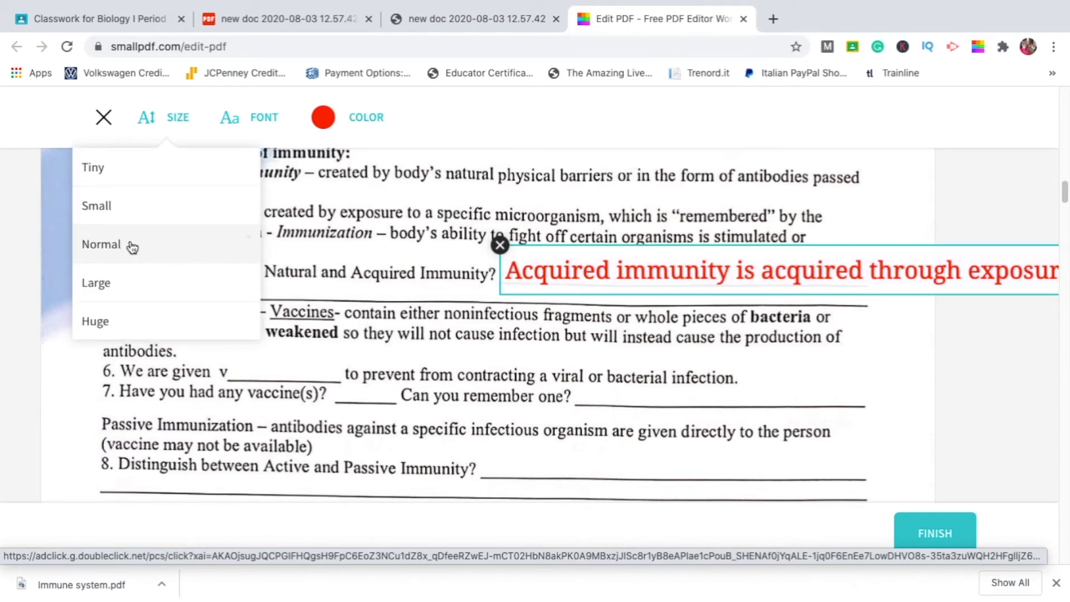
{"action": "left_click", "coordinate": [132, 245]}
{"action": "left_click", "coordinate": [178, 121]}
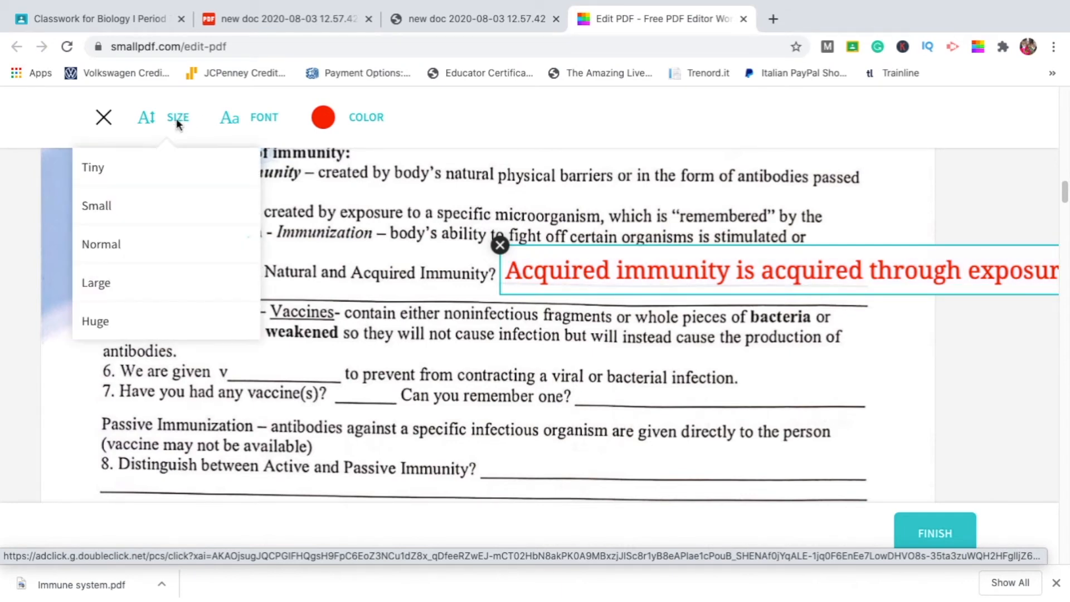
{"action": "left_click", "coordinate": [132, 214]}
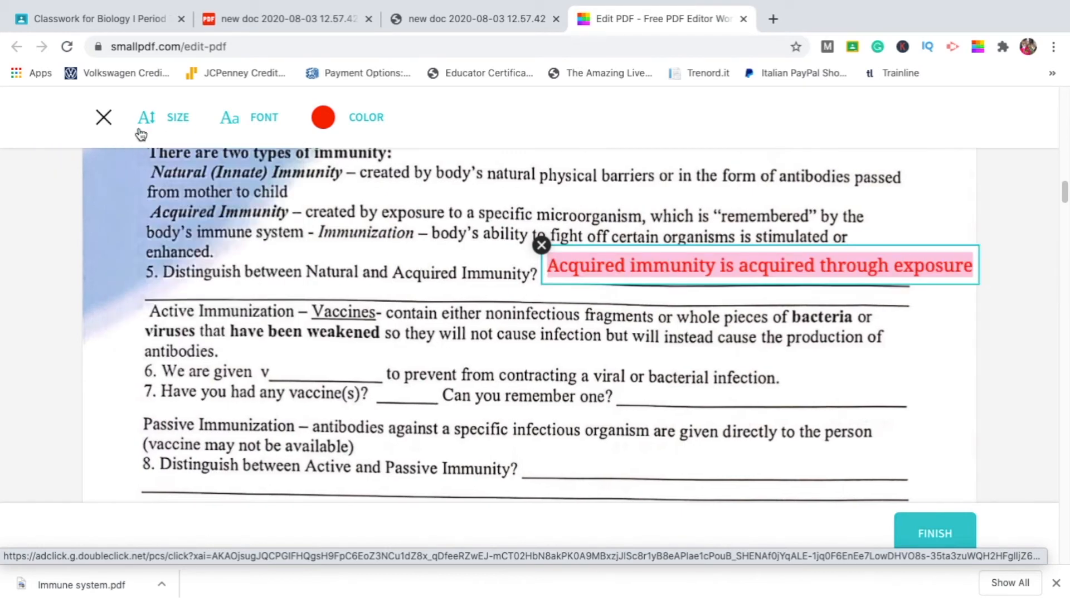
{"action": "left_click", "coordinate": [147, 123]}
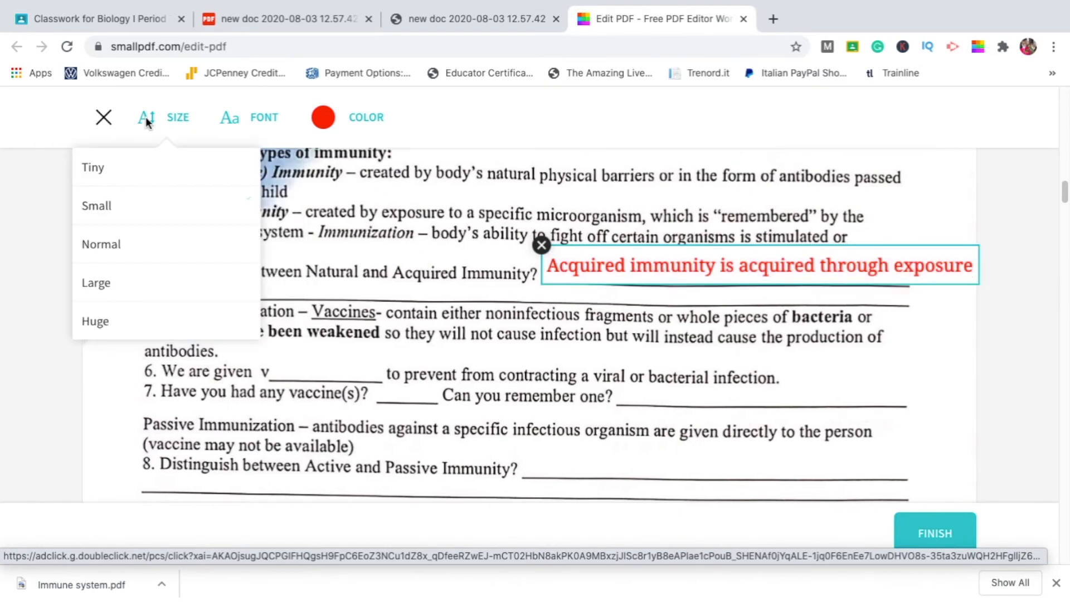
{"action": "left_click", "coordinate": [130, 169]}
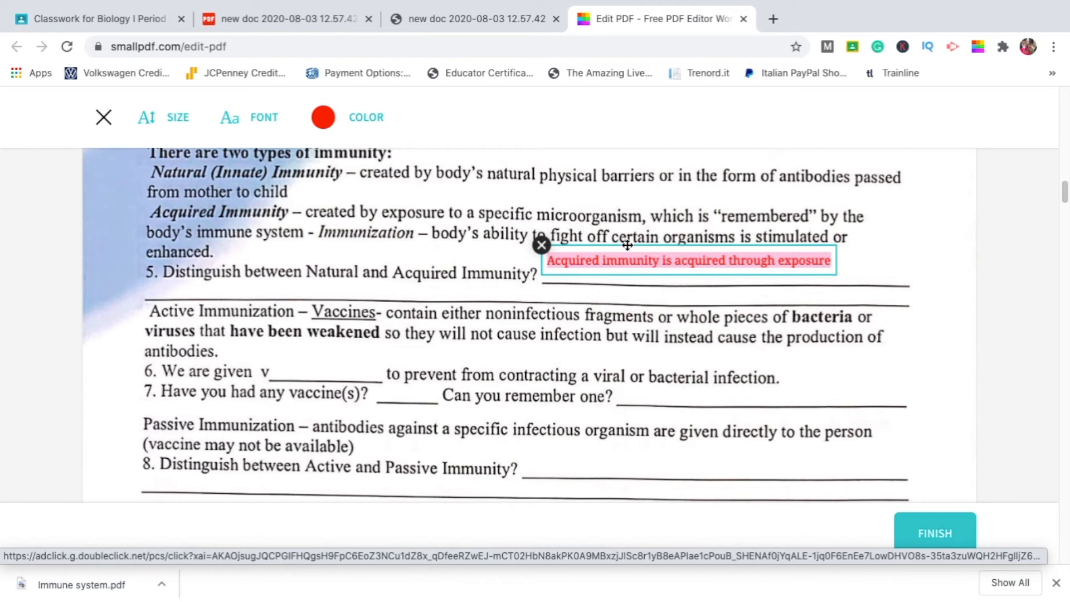
{"action": "left_click_drag", "start_coordinate": [627, 245], "coordinate": [632, 255]}
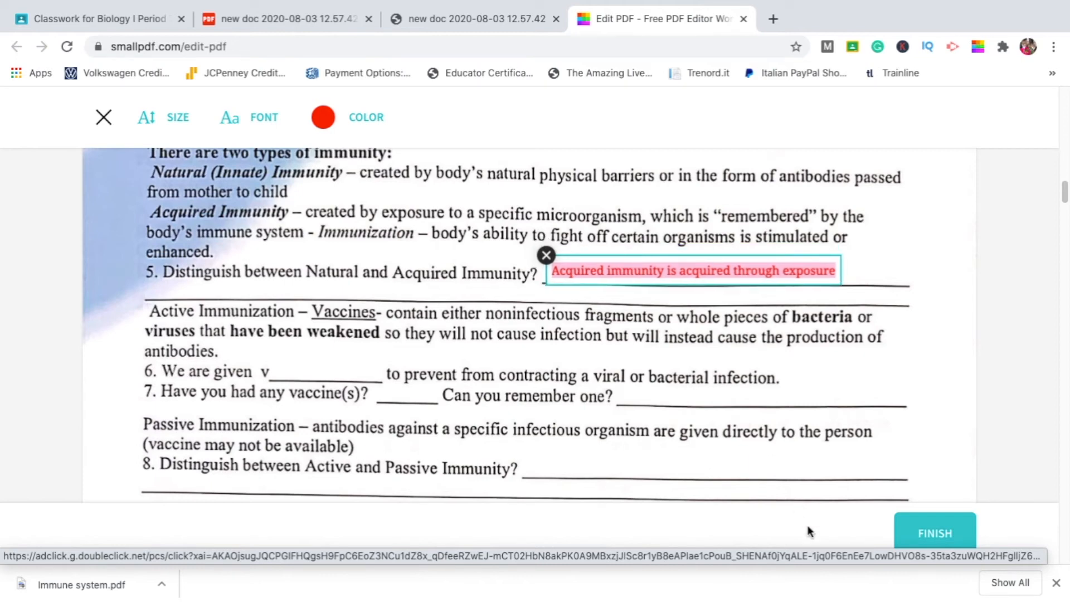
Finish and download the edited worksheet as Immune system-edited.pdf, and open it to check the added answer
{"action": "left_click", "coordinate": [926, 535]}
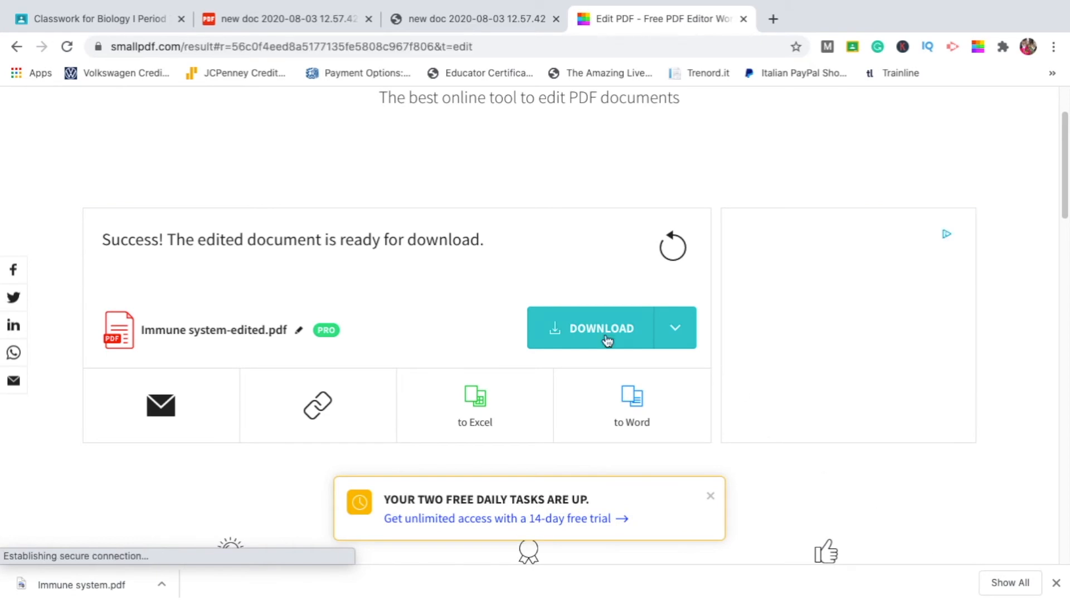
{"action": "left_click", "coordinate": [596, 332]}
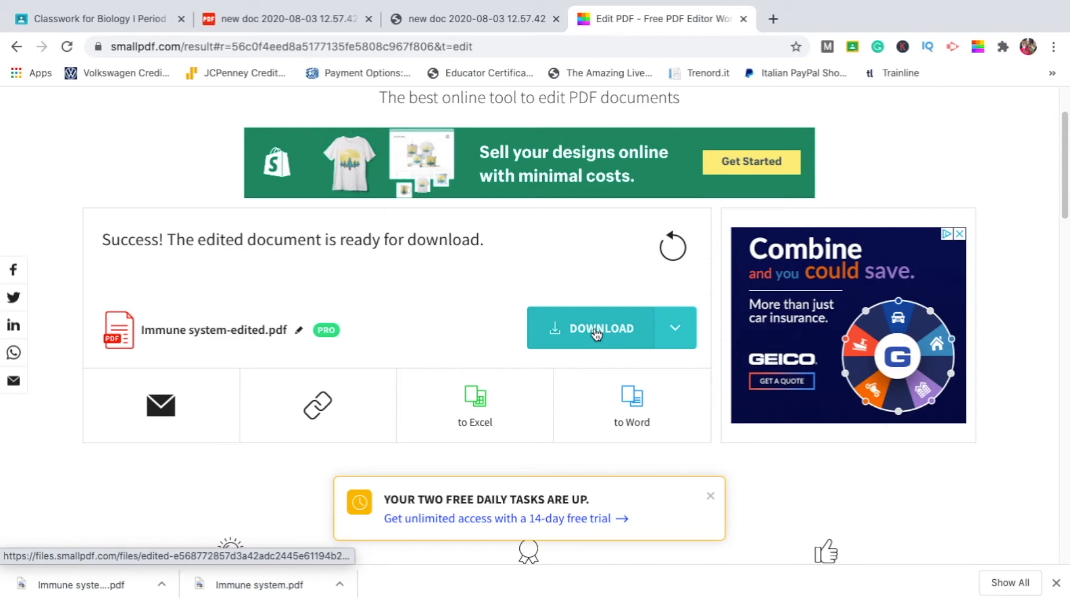
{"action": "left_click", "coordinate": [75, 594]}
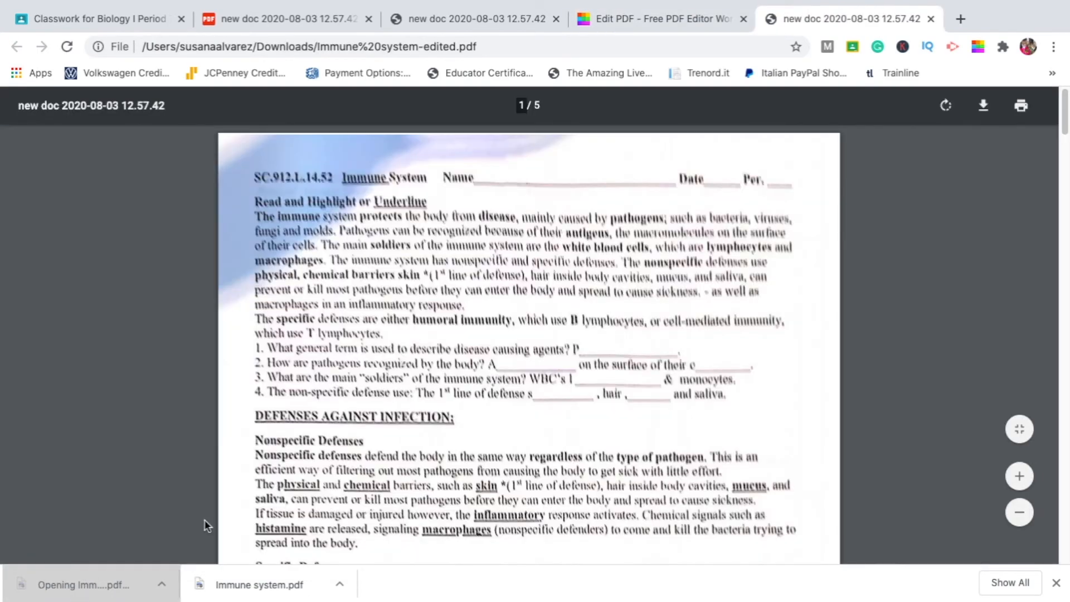
{"action": "scroll", "coordinate": [392, 449], "scroll_direction": "down", "scroll_amount": 13}
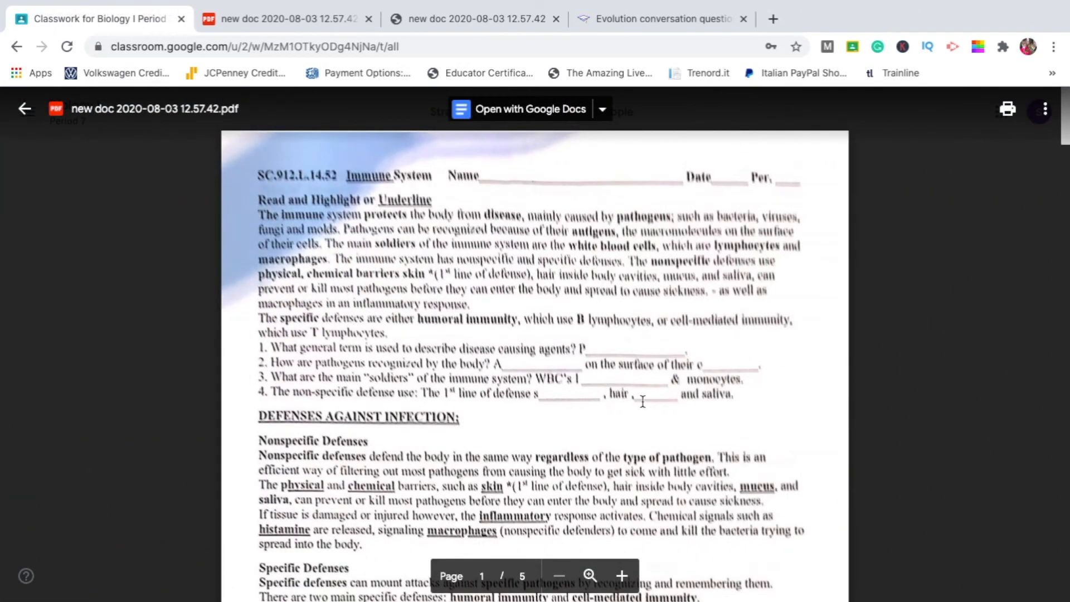
Look through the original worksheet in Google Classroom, examining the Venn diagram, immune system chart and practice questions
{"action": "scroll", "coordinate": [643, 402], "scroll_direction": "down", "scroll_amount": 8}
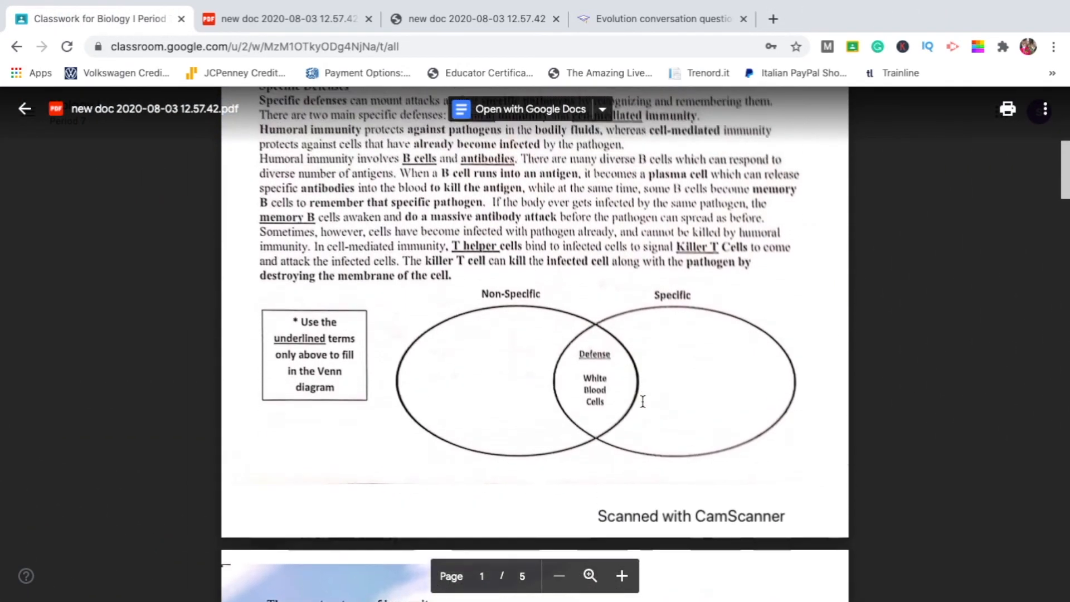
{"action": "scroll", "coordinate": [643, 401], "scroll_direction": "up", "scroll_amount": 3}
{"action": "scroll", "coordinate": [642, 401], "scroll_direction": "down", "scroll_amount": 1}
{"action": "scroll", "coordinate": [643, 402], "scroll_direction": "down", "scroll_amount": 1}
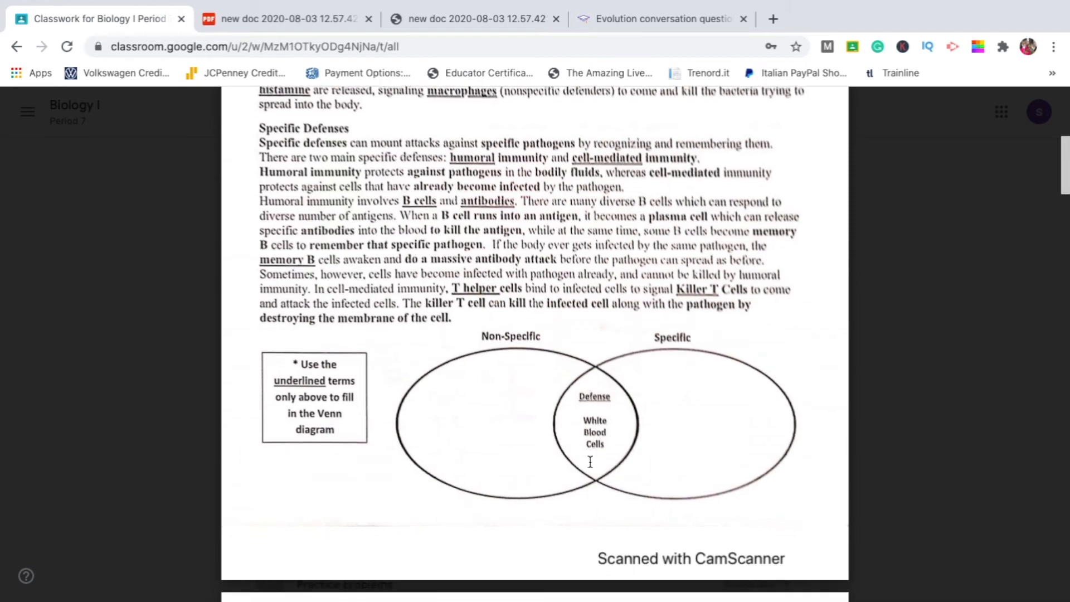
{"action": "scroll", "coordinate": [590, 462], "scroll_direction": "down", "scroll_amount": 6}
{"action": "scroll", "coordinate": [590, 462], "scroll_direction": "down", "scroll_amount": 10}
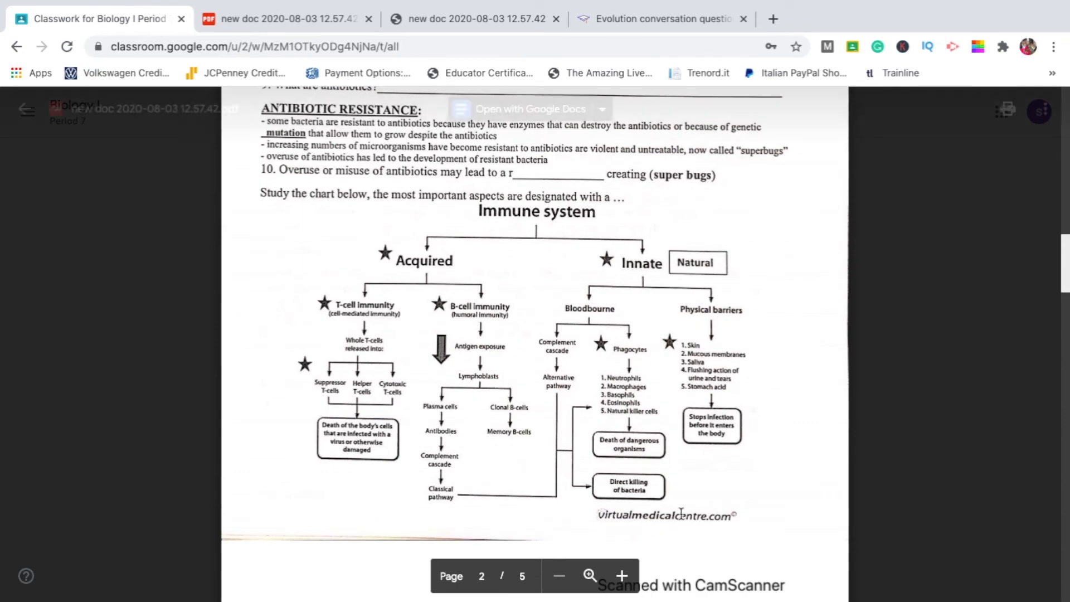
{"action": "scroll", "coordinate": [565, 429], "scroll_direction": "down", "scroll_amount": 18}
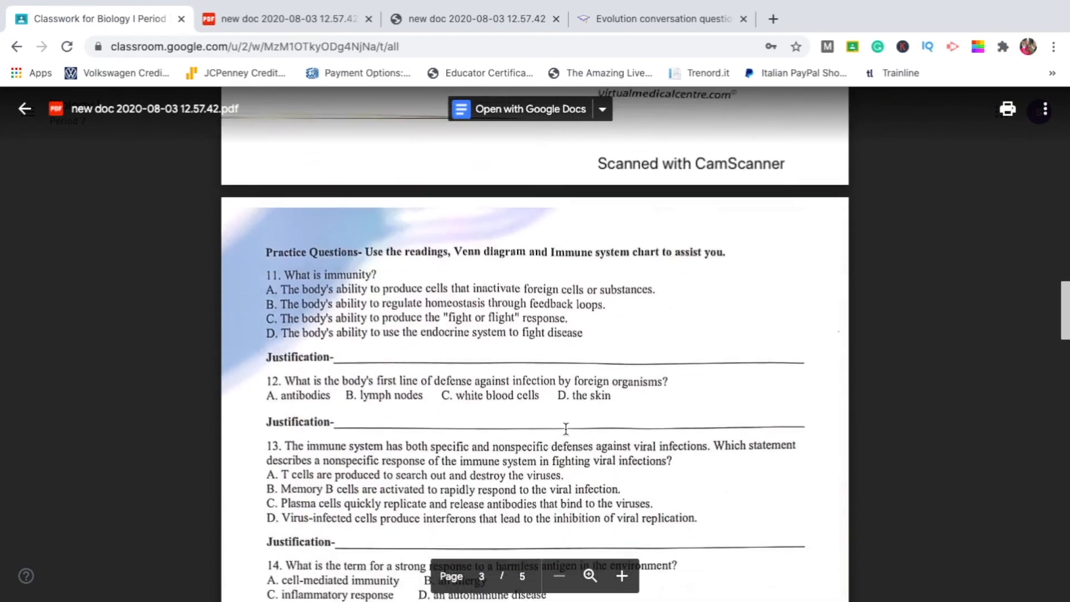
{"action": "scroll", "coordinate": [566, 429], "scroll_direction": "down", "scroll_amount": 9}
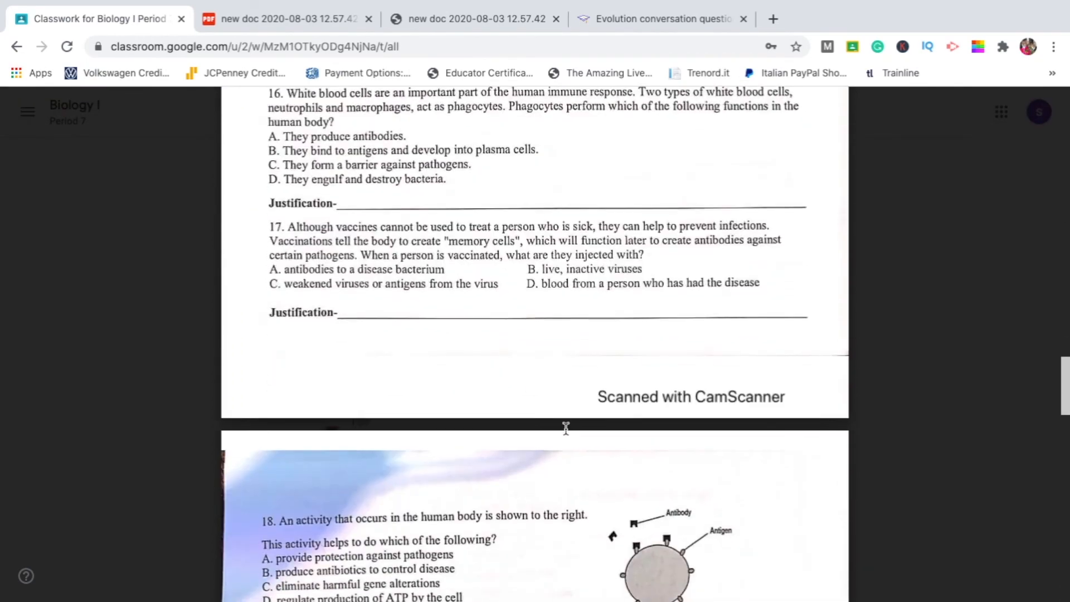
{"action": "scroll", "coordinate": [566, 429], "scroll_direction": "down", "scroll_amount": 2}
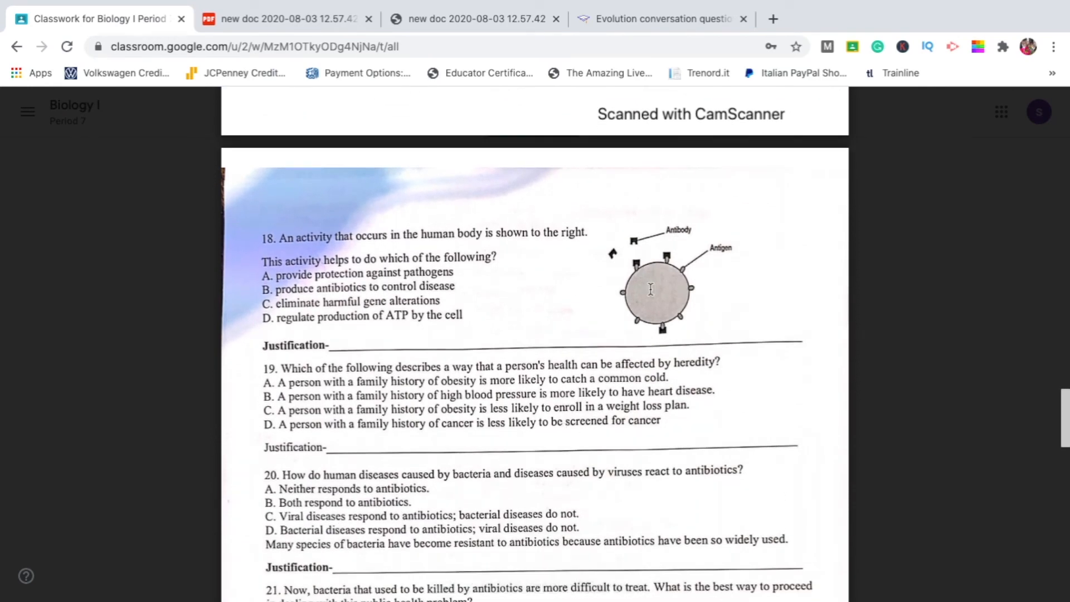
Leave the immune system worksheet and open Evolution.pdf from the Evolution critical thinking questions assignment
{"action": "scroll", "coordinate": [650, 289], "scroll_direction": "up", "scroll_amount": 15}
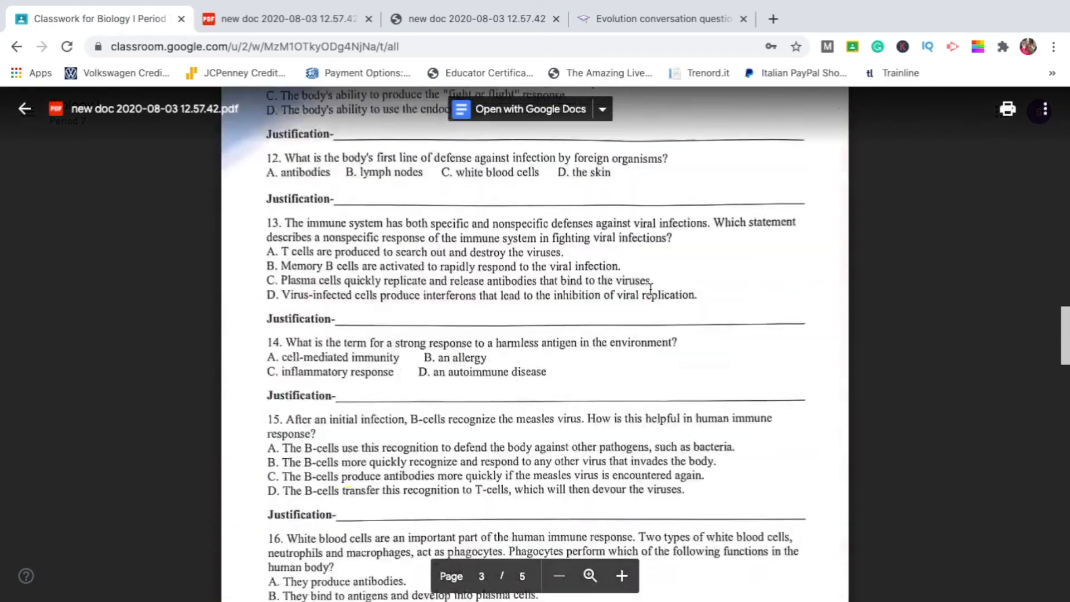
{"action": "scroll", "coordinate": [650, 289], "scroll_direction": "up", "scroll_amount": 9}
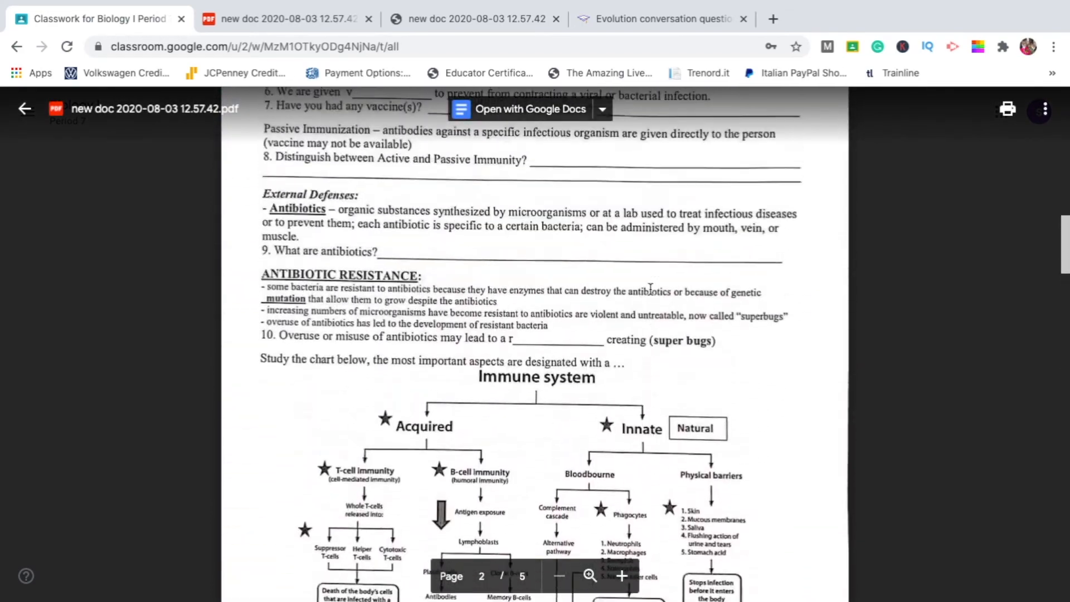
{"action": "scroll", "coordinate": [650, 289], "scroll_direction": "up", "scroll_amount": 6}
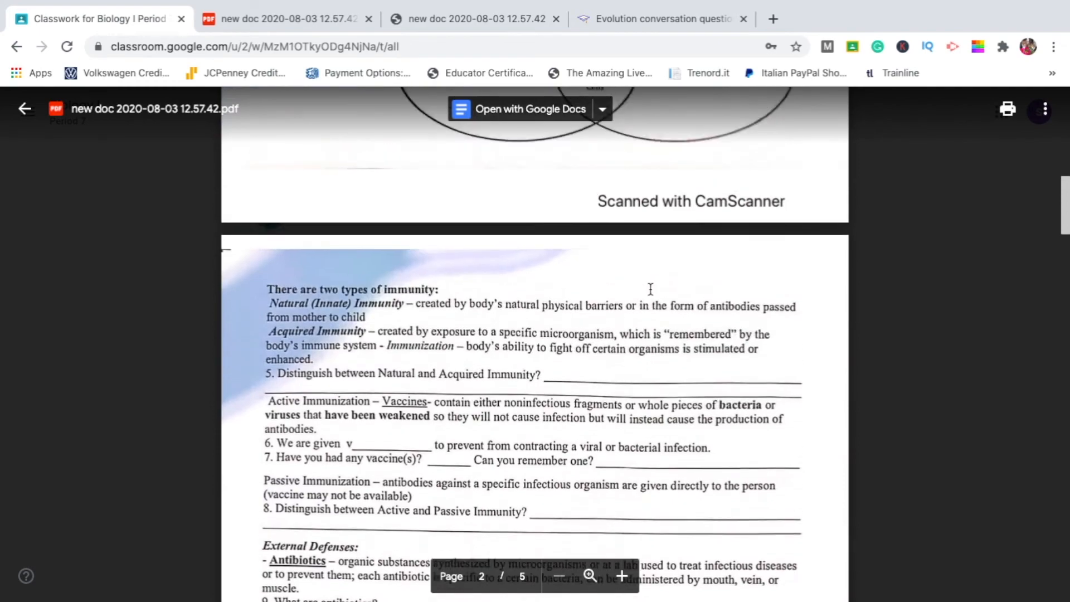
{"action": "scroll", "coordinate": [651, 289], "scroll_direction": "up", "scroll_amount": 15}
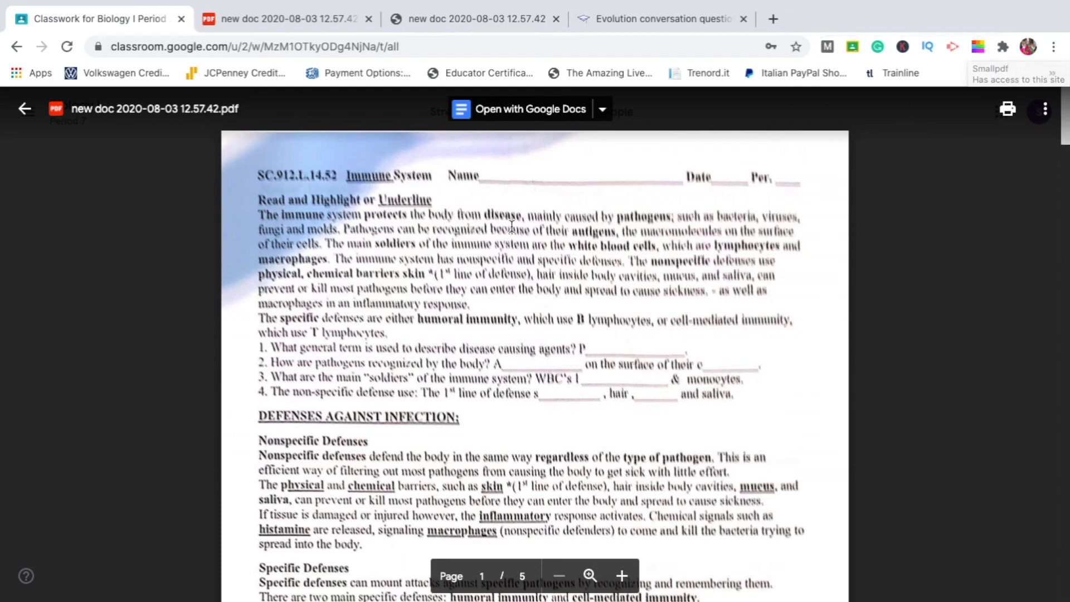
{"action": "left_click", "coordinate": [17, 48]}
{"action": "left_click", "coordinate": [16, 49]}
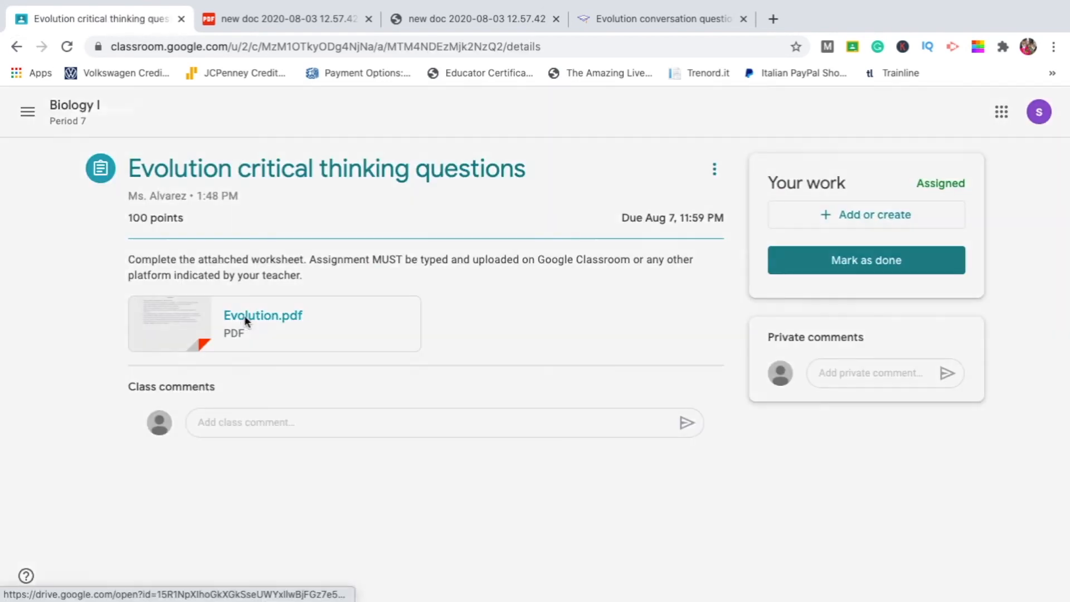
{"action": "left_click", "coordinate": [244, 317]}
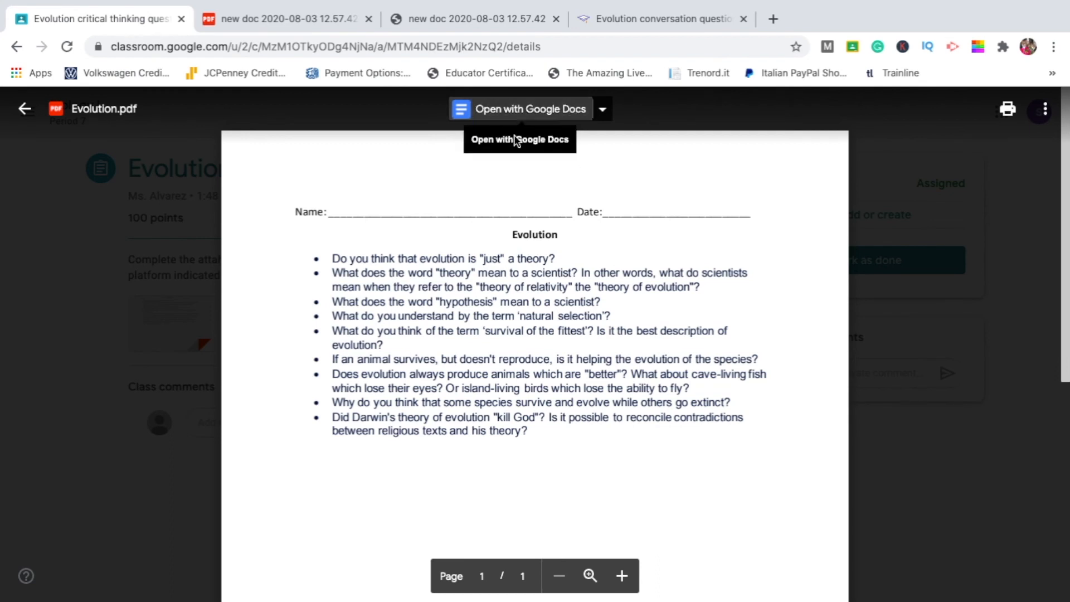
Open Evolution.pdf with Google Docs, check the layout of the converted heading and questions, and close the document
{"action": "left_click", "coordinate": [540, 113]}
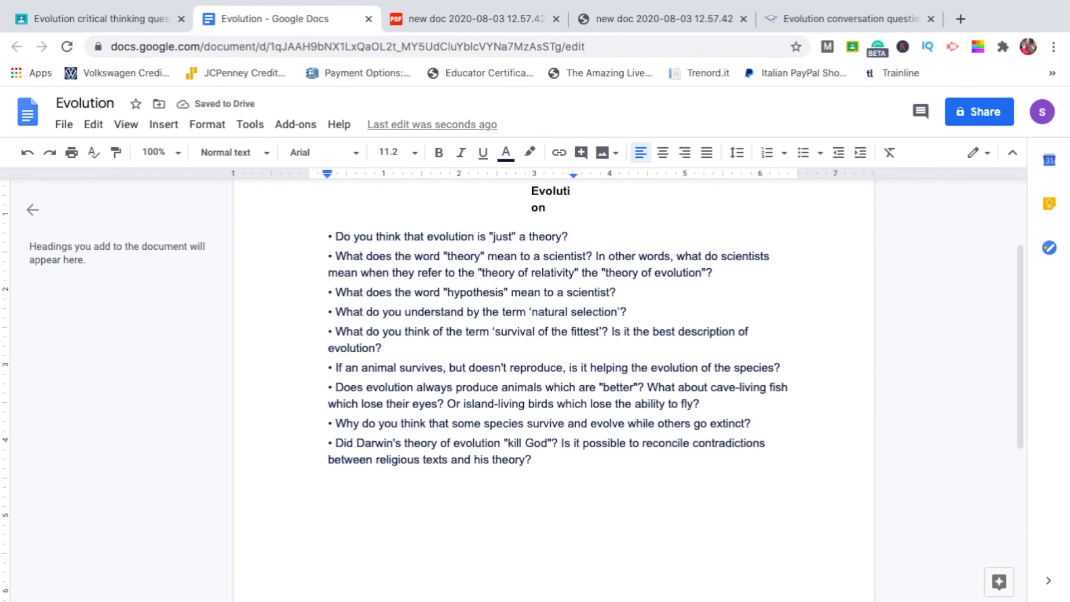
{"action": "scroll", "coordinate": [487, 288], "scroll_direction": "up", "scroll_amount": 3}
{"action": "left_click", "coordinate": [568, 319]}
{"action": "type", "text": "i"}
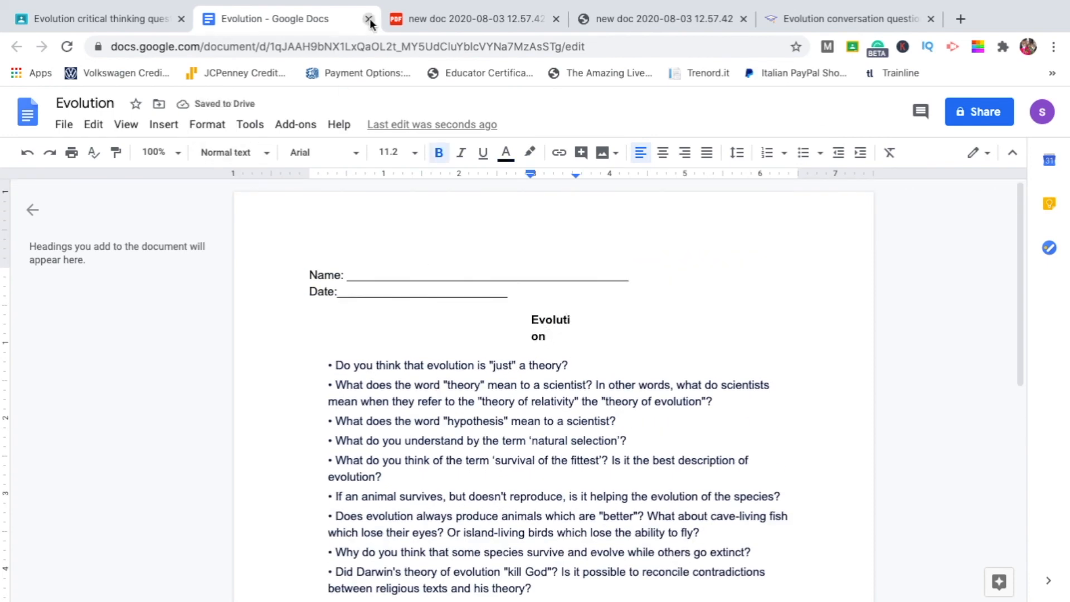
{"action": "left_click", "coordinate": [369, 19]}
Copy the Evolution title and all the questions from the PDF into the blank Word document Document5.docx
{"action": "left_click_drag", "start_coordinate": [295, 207], "coordinate": [503, 439]}
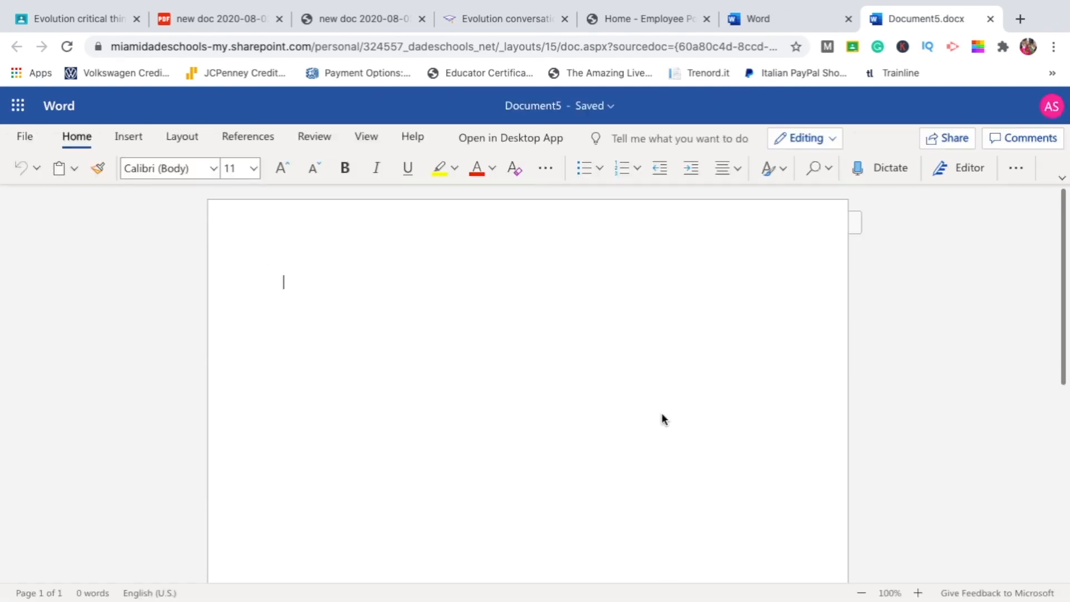
{"action": "type", "text": "Evolution • Do you think that evolution is \"just\" a theory? • What does the word \"theory\" mean to a scientist? In other words, what do scientists mean when they refer to the \"theory of relativity\" the \"theory of evolution\"? • What does the word \"hypothesis\" mean to a scientist? • What do you understand by the term ‘natural selection’? • What do you think of the term ‘survival of the fittest’? Is it the best description of evolution? • If an animal survives, but doesn't reproduce, is it helping the evolution of the species? • Does evolution always produce animals which are \"better\"? What about cave-living fish which lose their eyes? Or island-living birds which lose the ability to fly? • Why do you think that some species survive and evolve while others go extinct? • Did Darwin's theory of evolution \"kill God\"? Is it possible to reconcile contradictions between religious texts and his theory?"}
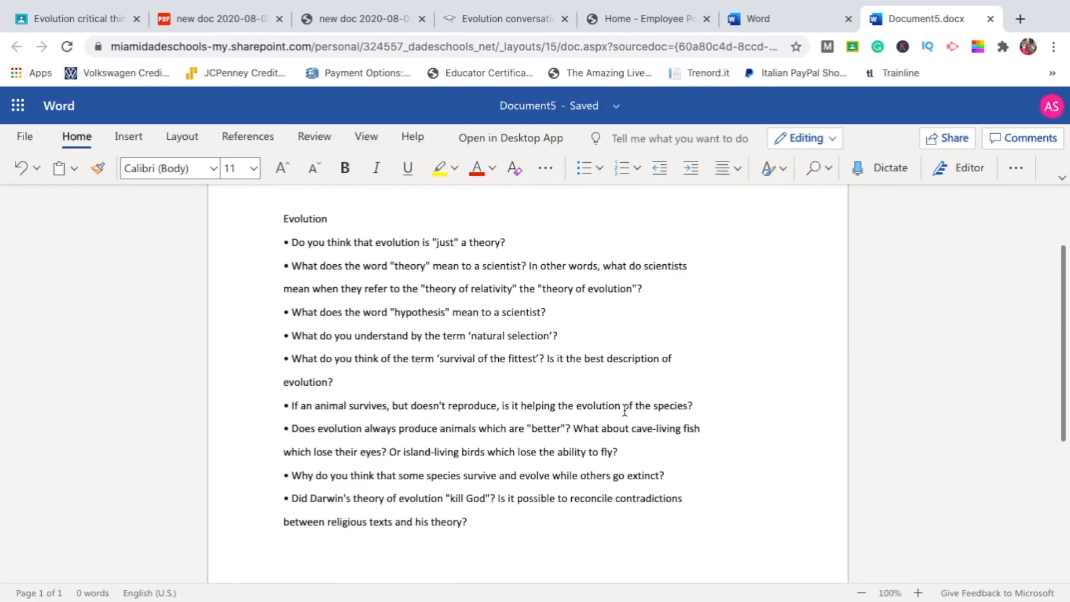